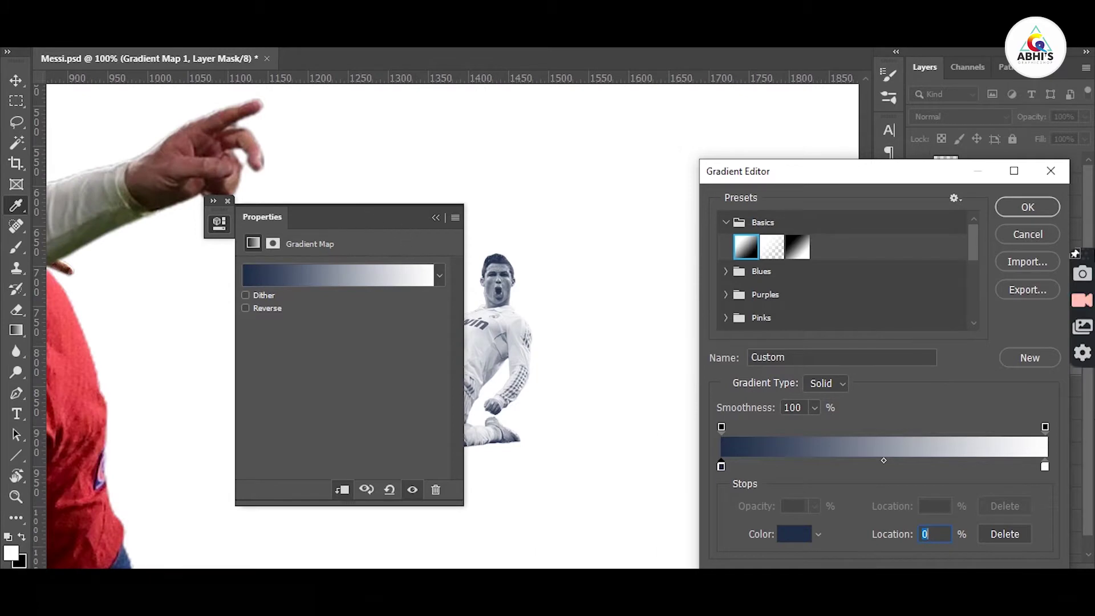
- Change the gradient map's dark colour stop to #101f3b and shift that stop slightly towards the light end
click(227, 200)
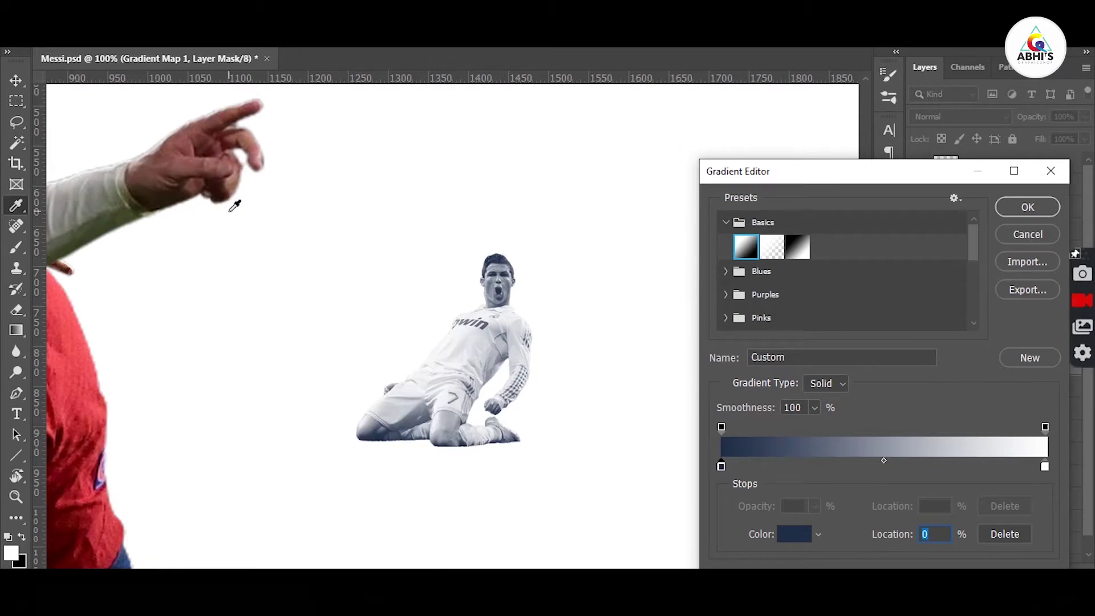
click(791, 535)
drag(784, 327, 817, 343)
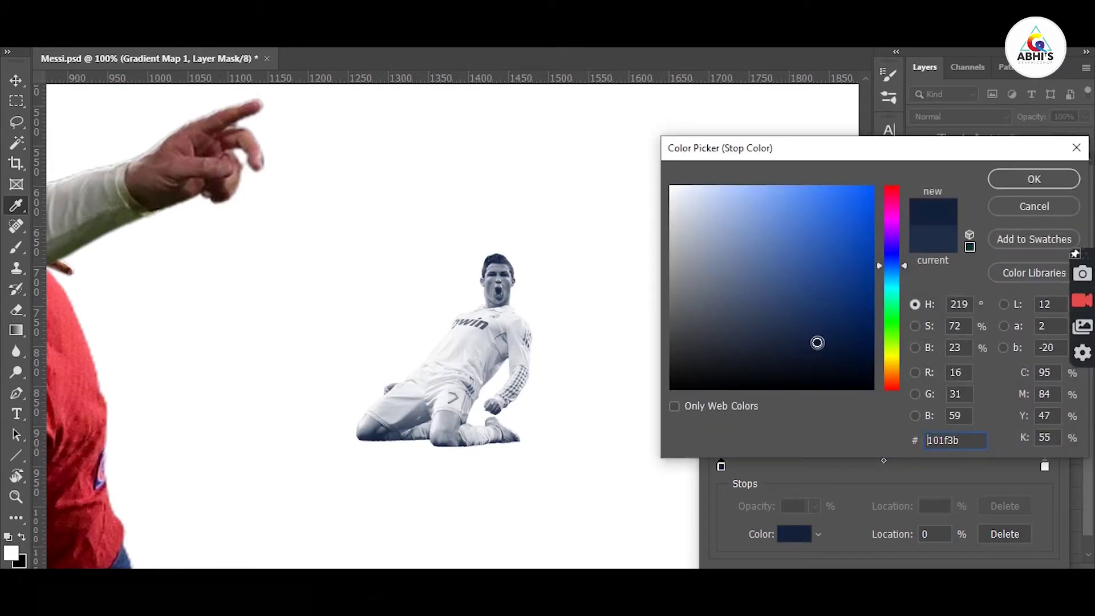
click(1034, 179)
drag(721, 466, 748, 467)
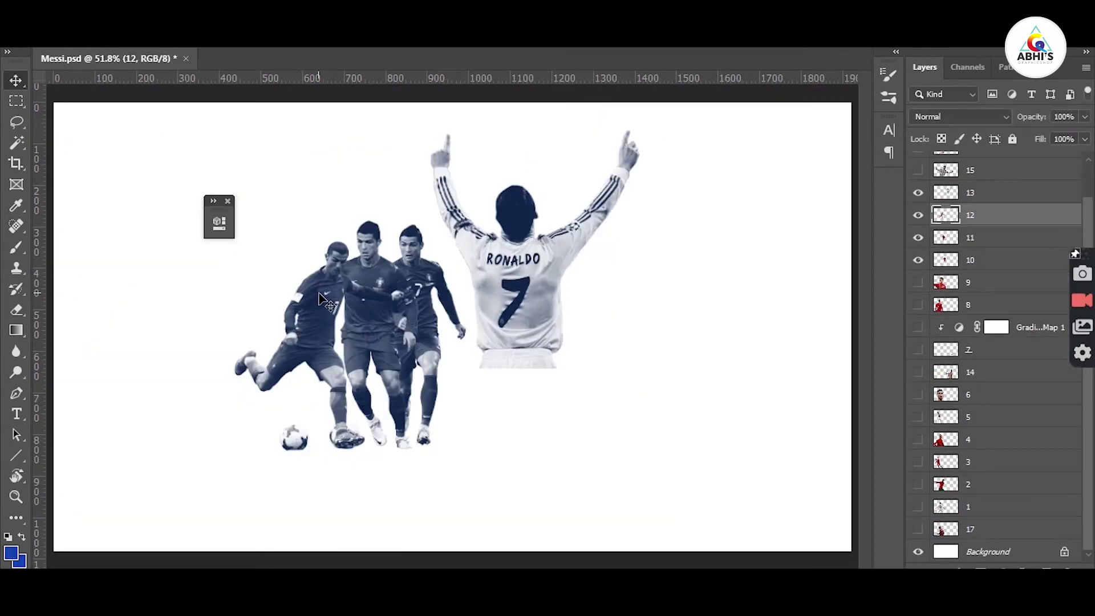
- Spread out the three small football players and lower the opacity of the rear player on layer 10 to 40%
drag(465, 293, 403, 285)
key(5)
key(2)
key(4)
click(342, 277)
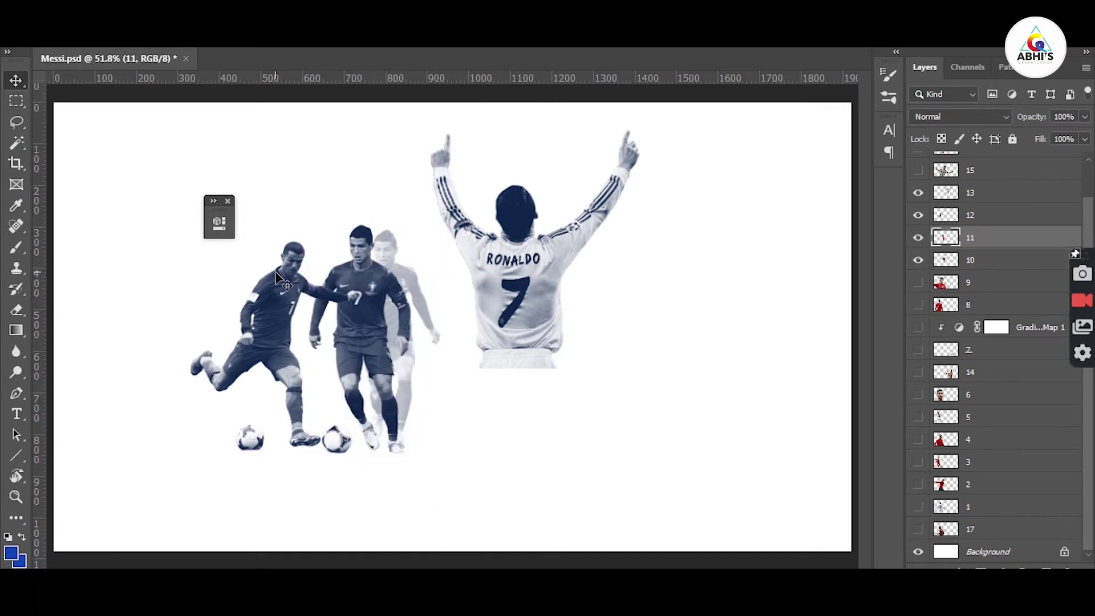
drag(281, 279, 171, 274)
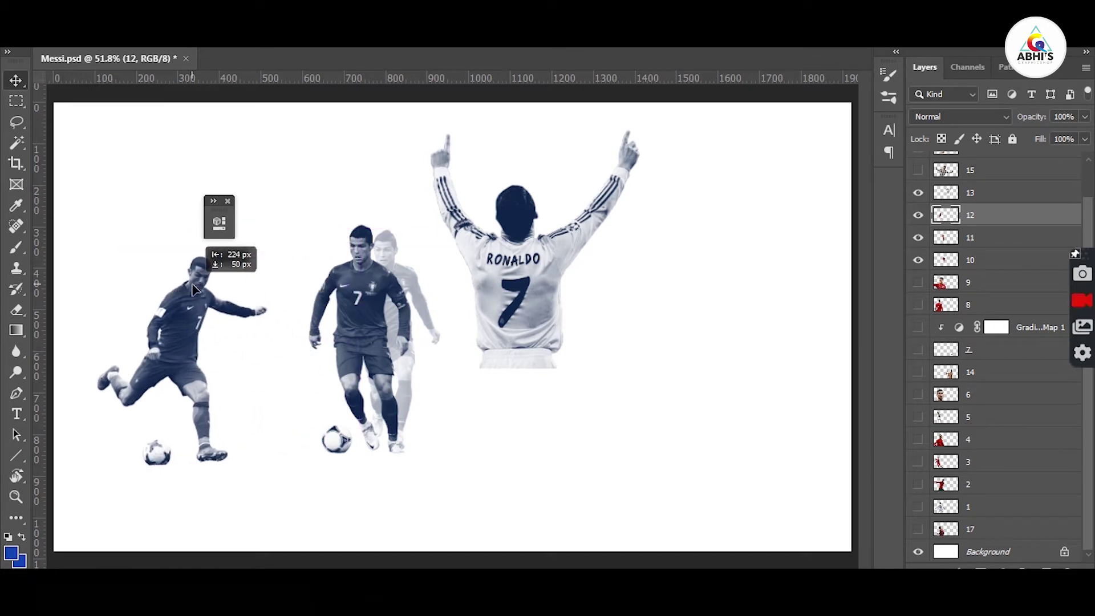
key(ctrl+z)
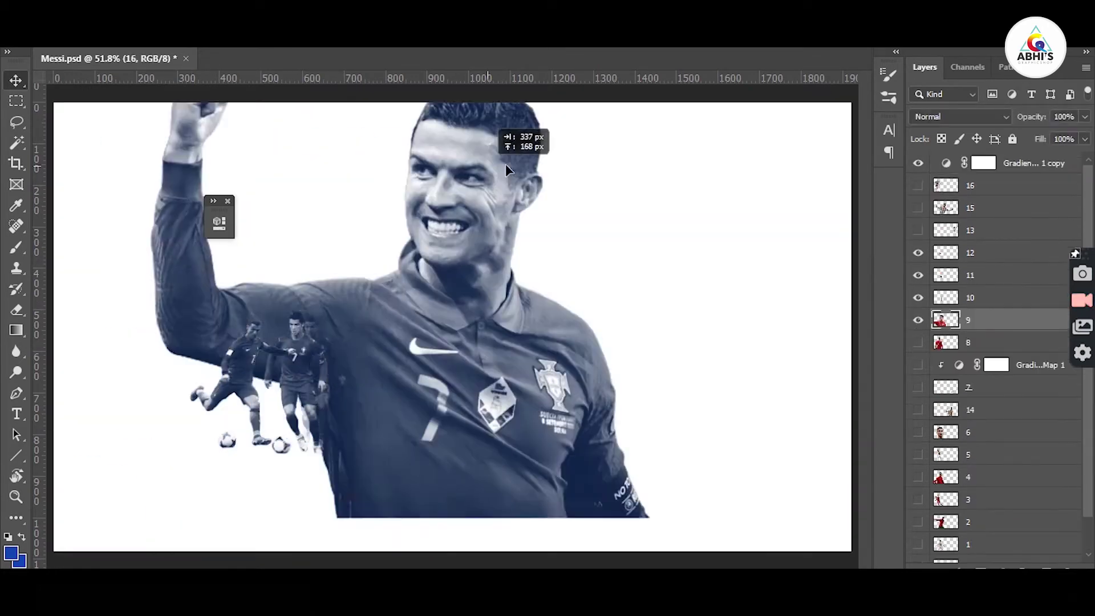
- Show layer 8 and arrange its back-facing player behind the smiling player on layer 9
drag(505, 163, 651, 171)
click(919, 343)
drag(303, 266, 463, 229)
drag(636, 242, 269, 251)
drag(385, 268, 409, 279)
drag(373, 361, 412, 336)
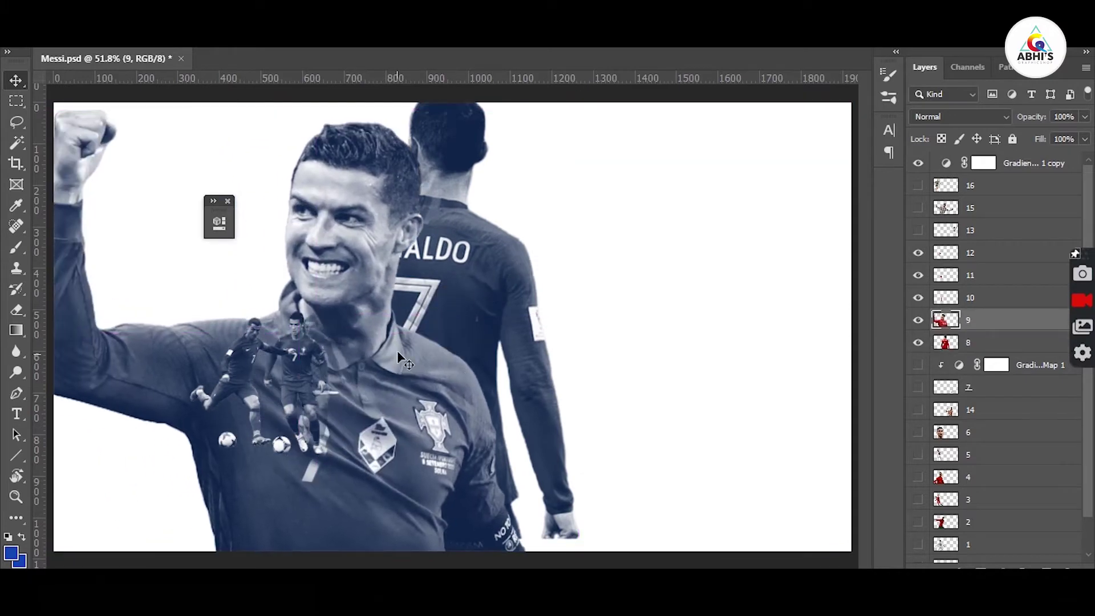
- Scale down the smiling player on layer 9 and place him over the back-facing player's left shoulder
key(ctrl+t)
drag(397, 350, 406, 246)
drag(314, 262, 364, 230)
key(Return)
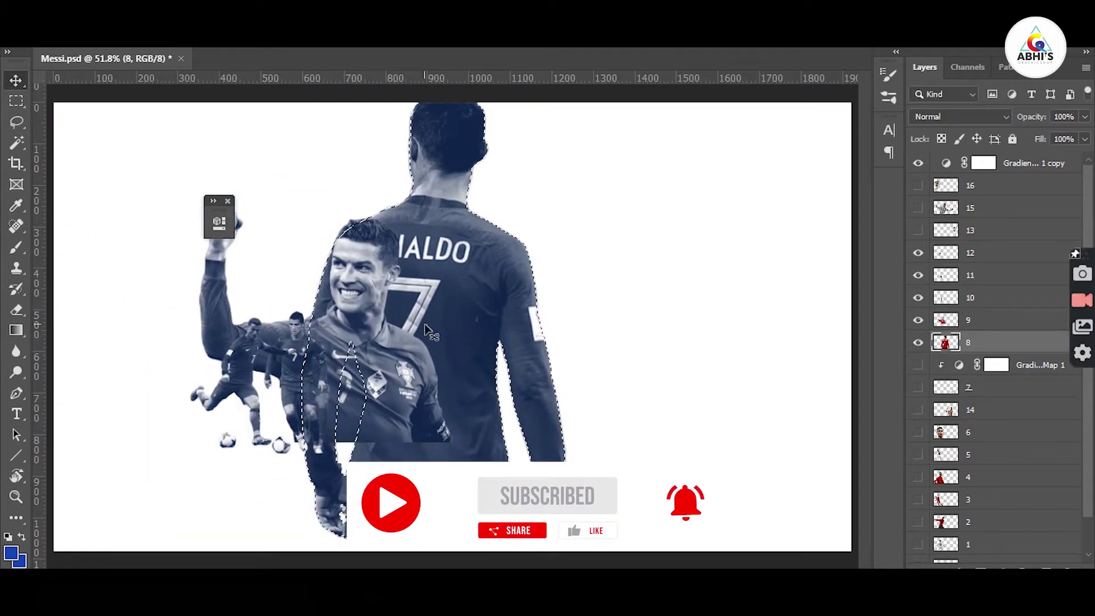
- Mask layer 9 within layer 8's outline so the smiling player's torso fades into the back-facing player's shirt
ctrl+click(945, 342)
key(e)
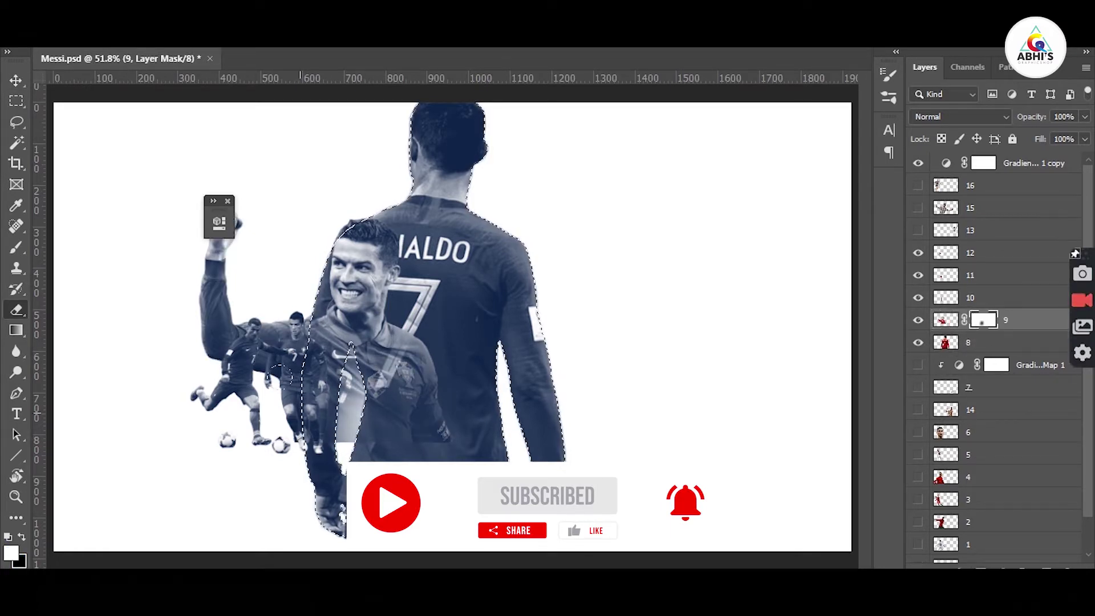
mouse_move(279, 374)
mouse_down()
mouse_move(324, 407)
mouse_move(410, 420)
mouse_move(401, 364)
mouse_move(279, 428)
mouse_up()
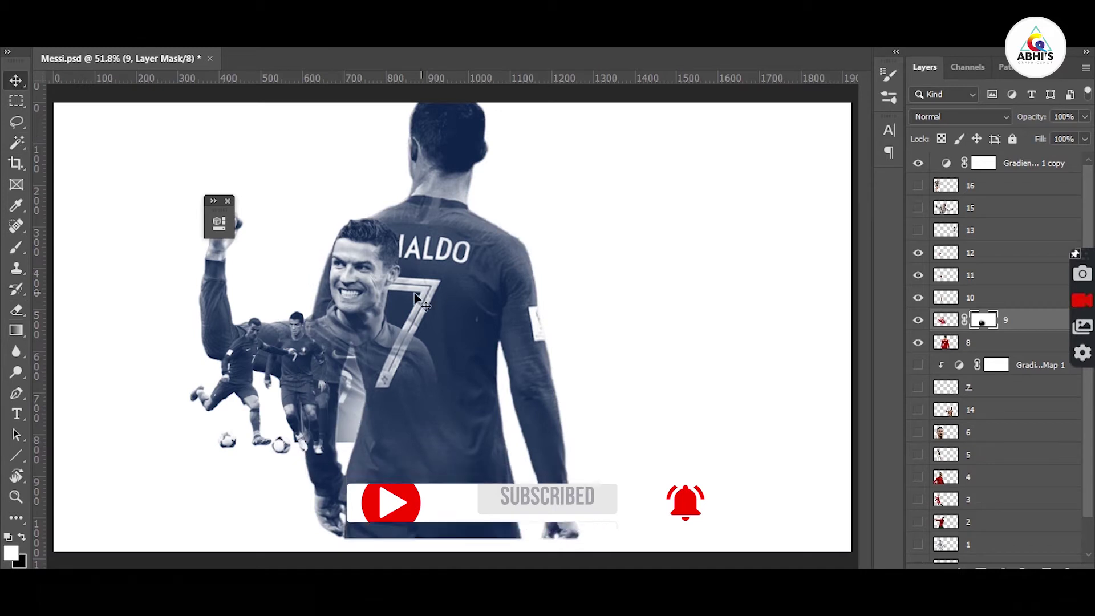
- Hide layer 9's leftover torso in the gap between the back-facing player's arm and body, using layer 8's inverted outline as selection
ctrl+click(945, 343)
key(b)
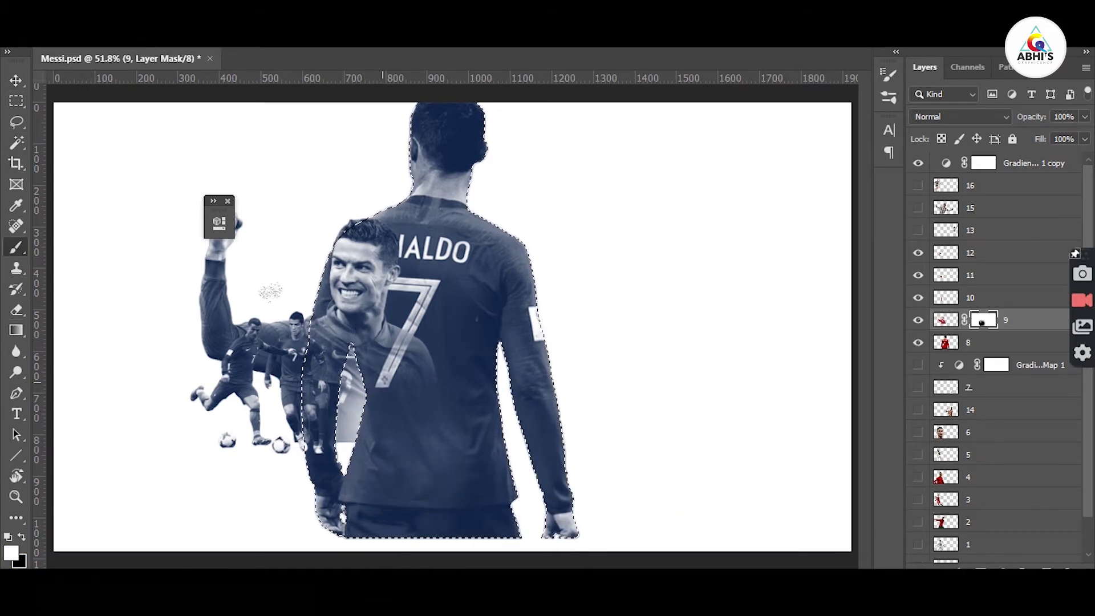
click(57, 36)
click(85, 155)
drag(92, 123, 193, 123)
key(Return)
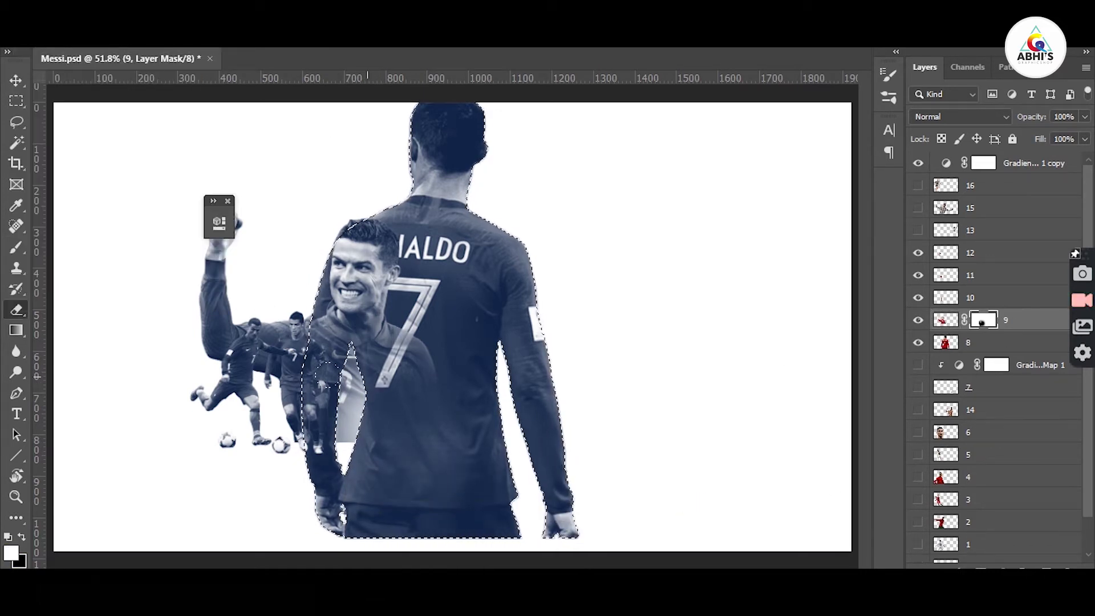
key(x)
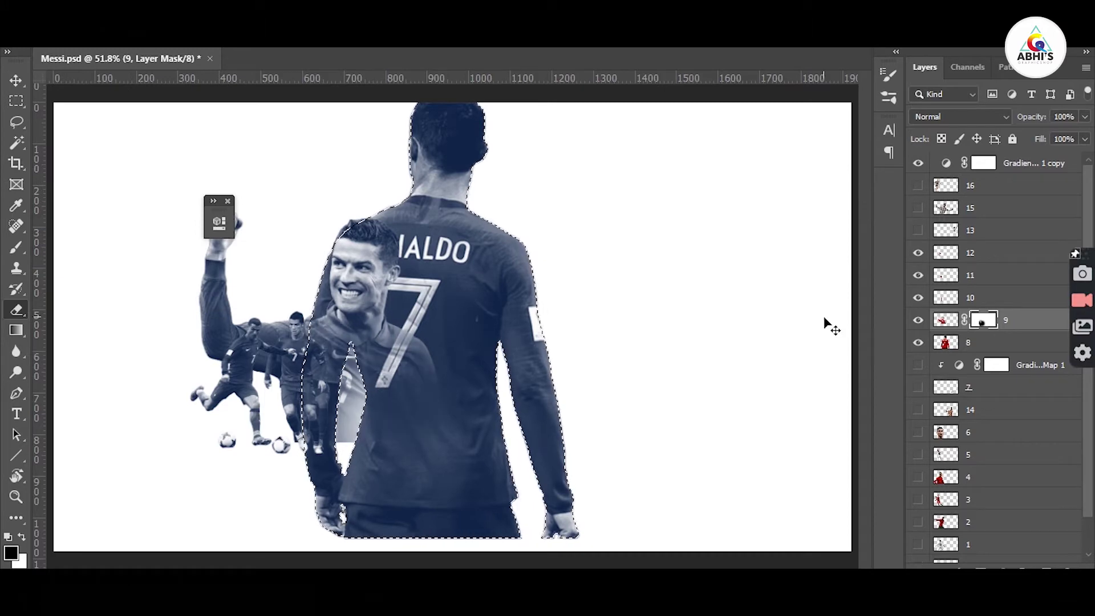
key(ctrl+shift+i)
click(355, 371)
key(x)
drag(367, 392, 324, 356)
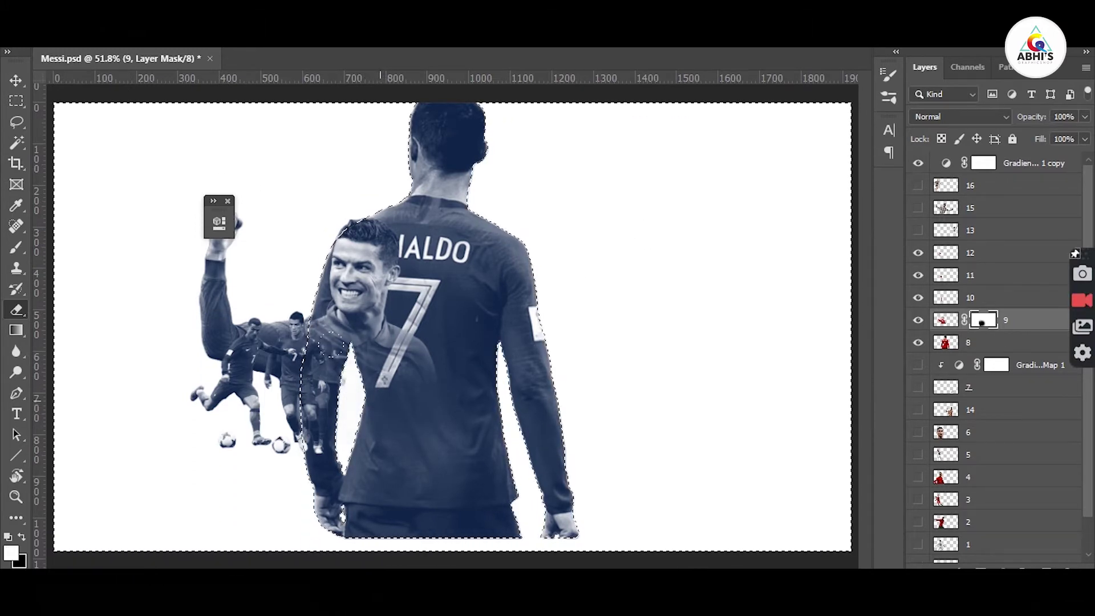
key(ctrl+shift+i)
click(16, 80)
key(ctrl+d)
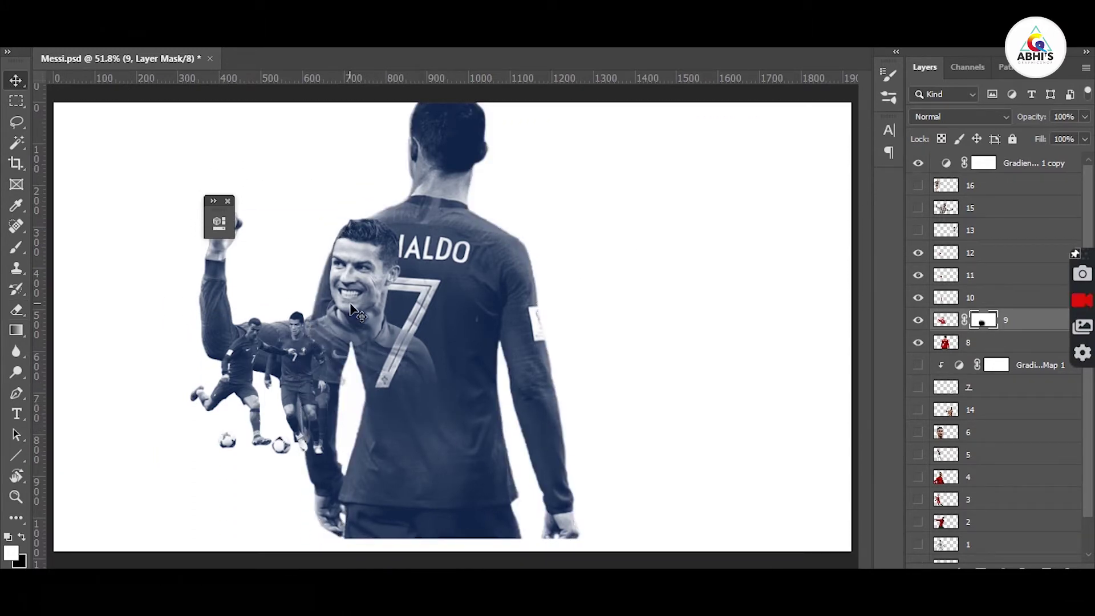
- Nudge the smiling player on layer 9 left and shift both large players slightly down, keeping layer 8 at 100% opacity
mouse_move(351, 302)
mouse_down()
mouse_move(359, 297)
mouse_move(342, 300)
mouse_up()
click(418, 271)
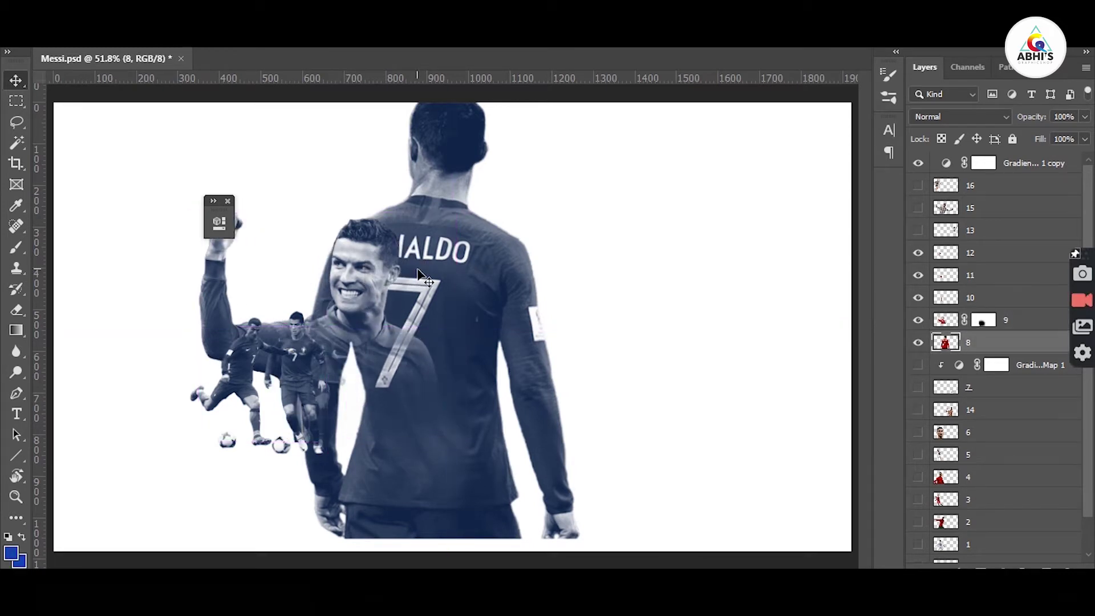
key(2)
key(5)
key(0)
shift+click(368, 277)
drag(368, 277, 368, 289)
- Move the small players left and scale the kicking player on layer 12 down to about 193 × 237 px
click(296, 348)
drag(305, 329, 186, 357)
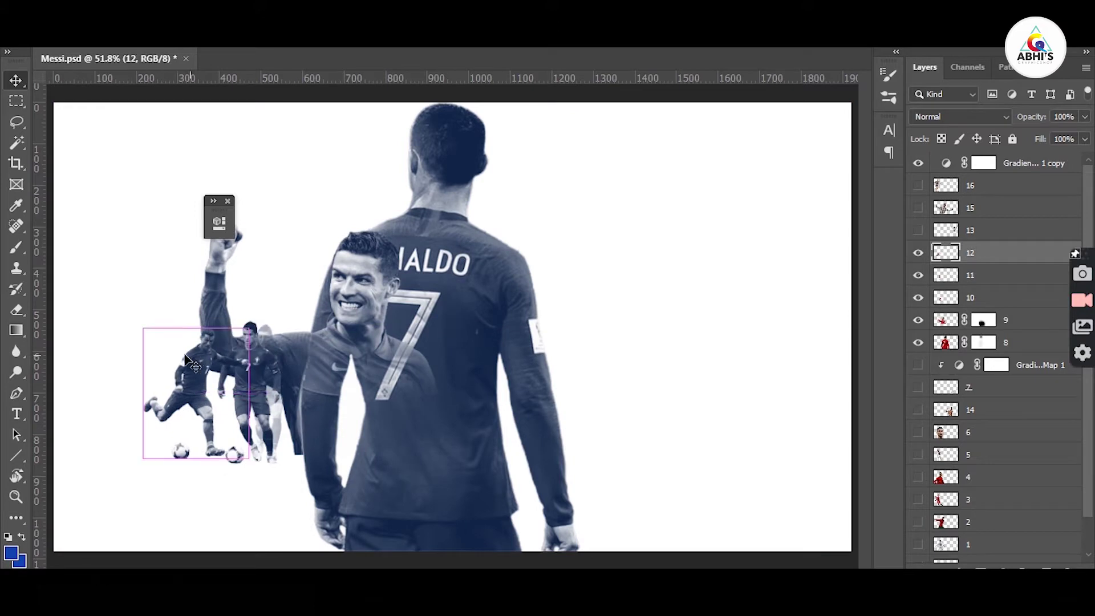
key(ctrl+t)
drag(249, 328, 204, 379)
key(ctrl+z)
key(ctrl+z)
drag(249, 327, 220, 356)
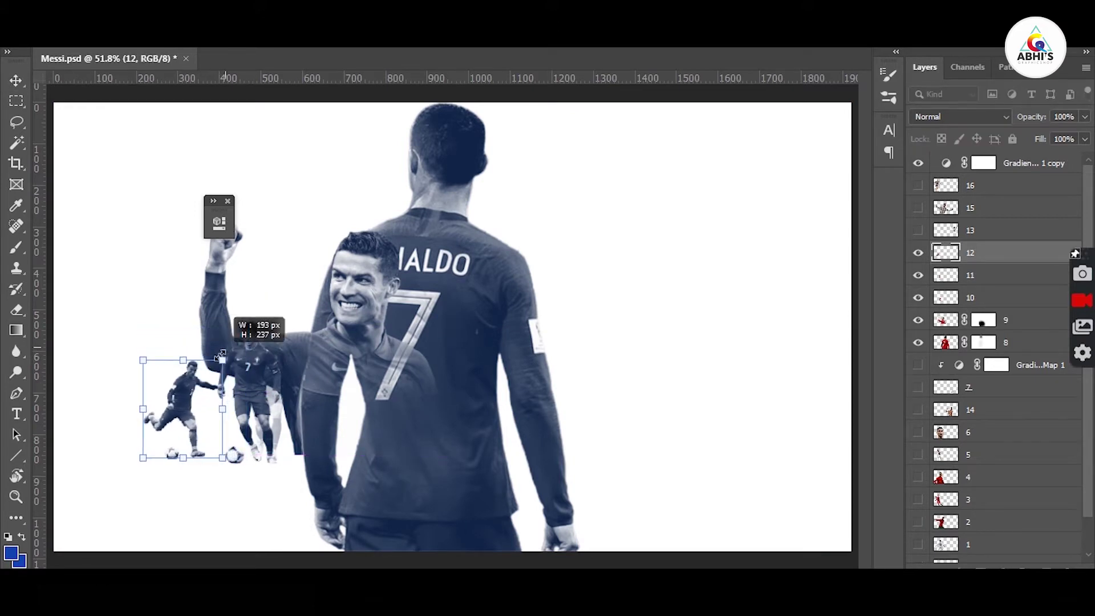
key(Return)
- Move layer 12 below layer 10 in the stack and nudge the players on layers 11 and 12 left
drag(1022, 261, 997, 313)
mouse_move(252, 368)
mouse_down()
mouse_move(241, 368)
mouse_move(242, 382)
mouse_up()
drag(181, 400, 171, 399)
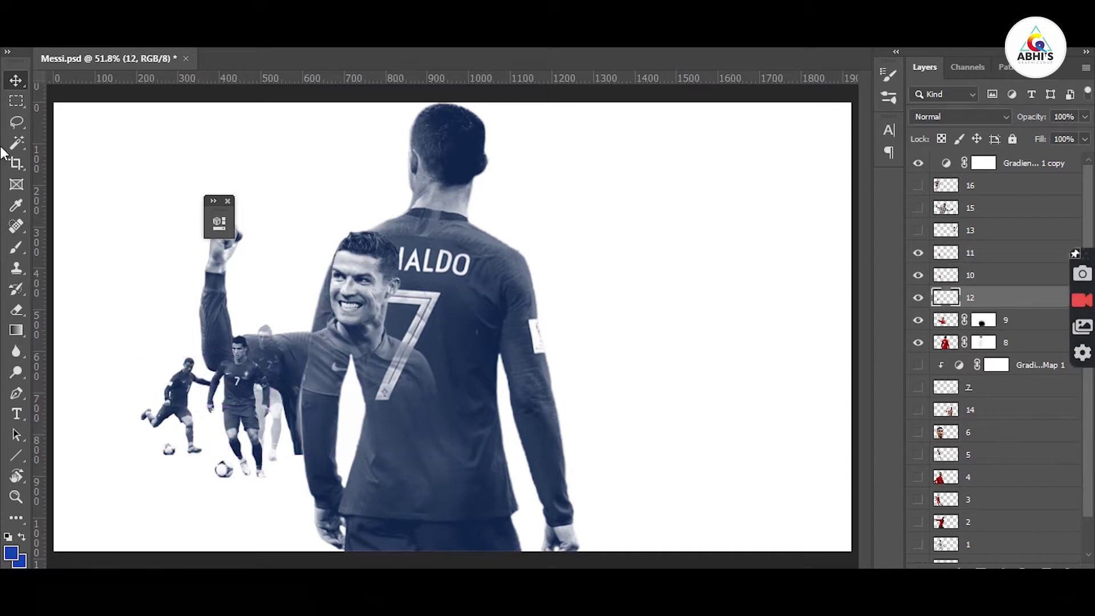
- Delete the ball next to the kicking player on layer 12 using an elliptical selection
right_click(16, 101)
click(45, 119)
drag(146, 435, 182, 471)
key(v)
key(ctrl+d)
drag(266, 351, 286, 282)
key(ctrl+z)
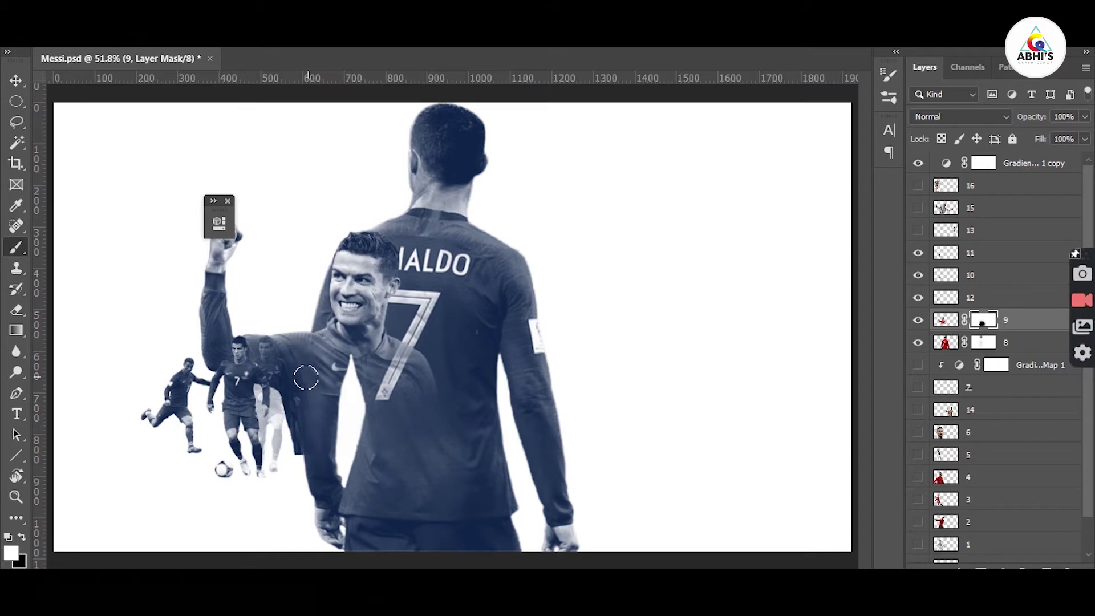
- Try to shift the smiling player on layer 9 up and left across the back-facing player
key(v)
drag(360, 313, 351, 298)
key(Right)
key(Right)
key(Right)
key(Right)
key(Right)
- Try to fade the smiling player's side and raised arm by painting black on layer 9's mask
key(x)
mouse_move(277, 410)
mouse_down()
mouse_move(282, 424)
mouse_move(303, 407)
mouse_up()
mouse_move(223, 349)
mouse_down()
mouse_move(176, 346)
mouse_move(257, 350)
mouse_move(178, 284)
mouse_up()
key(ctrl+z)
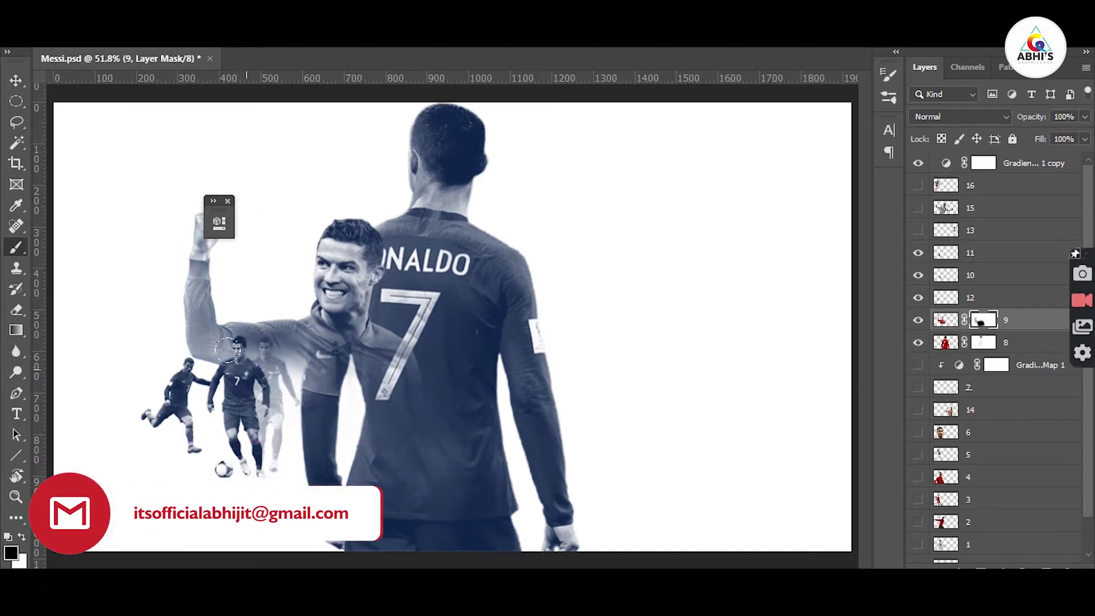
drag(228, 349, 289, 351)
- Undo the recent mask painting and repositioning of layer 9
key(ctrl+z)
key(ctrl+z)
key(ctrl+z)
key(ctrl+z)
key(ctrl+z)
key(ctrl+z)
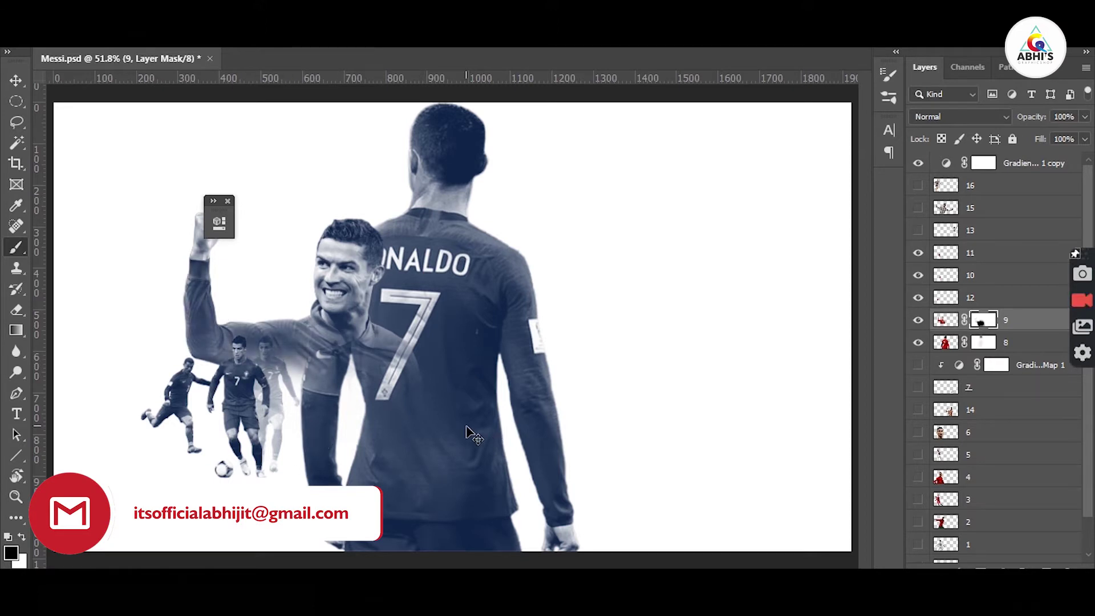
- Scale the smiling player on layer 9 down to about 567 × 508 px and move him slightly left
key(ctrl+t)
drag(198, 453, 221, 435)
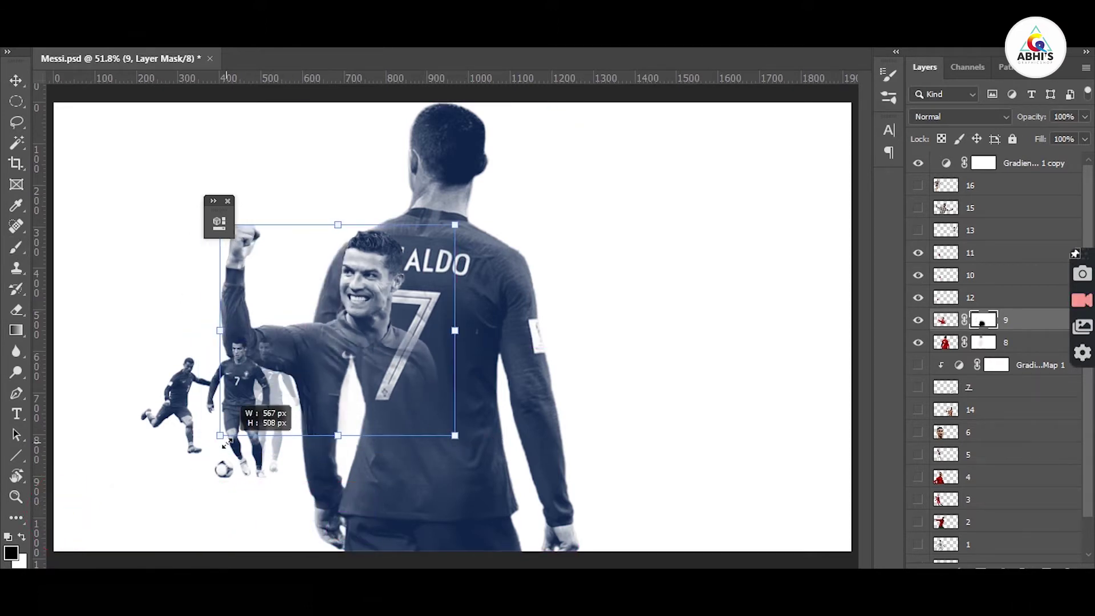
drag(316, 361, 313, 360)
key(Return)
key(v)
mouse_move(338, 292)
mouse_down()
mouse_move(319, 292)
mouse_move(332, 289)
mouse_up()
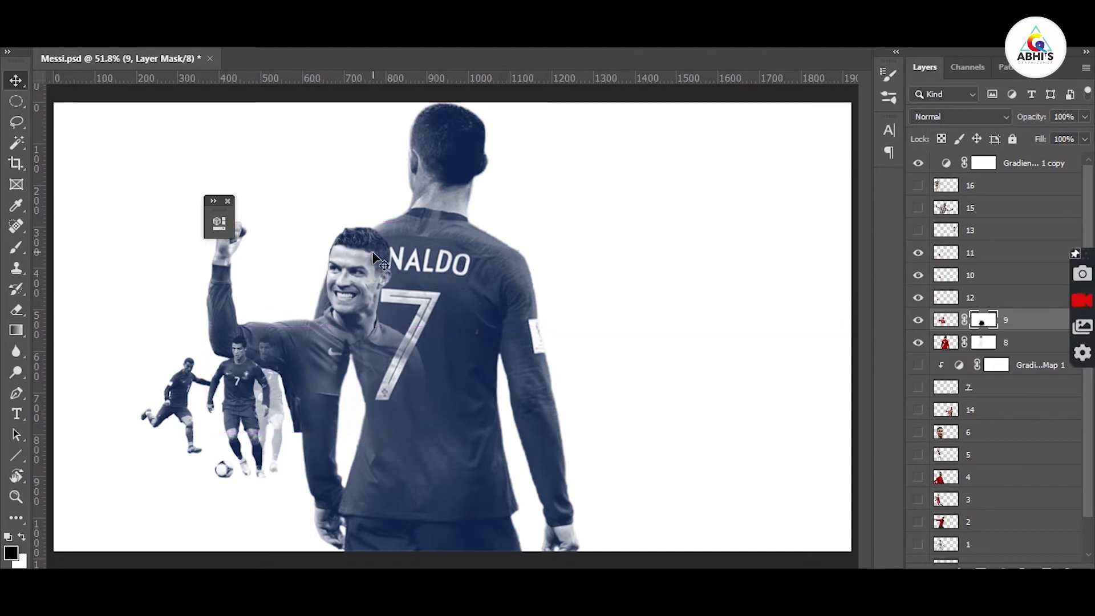
drag(371, 252, 361, 251)
- Outline the smiling player's leftover side beside the arm with the Pen tool and fill that selection with black on layer 9's mask
key(p)
click(269, 369)
click(303, 415)
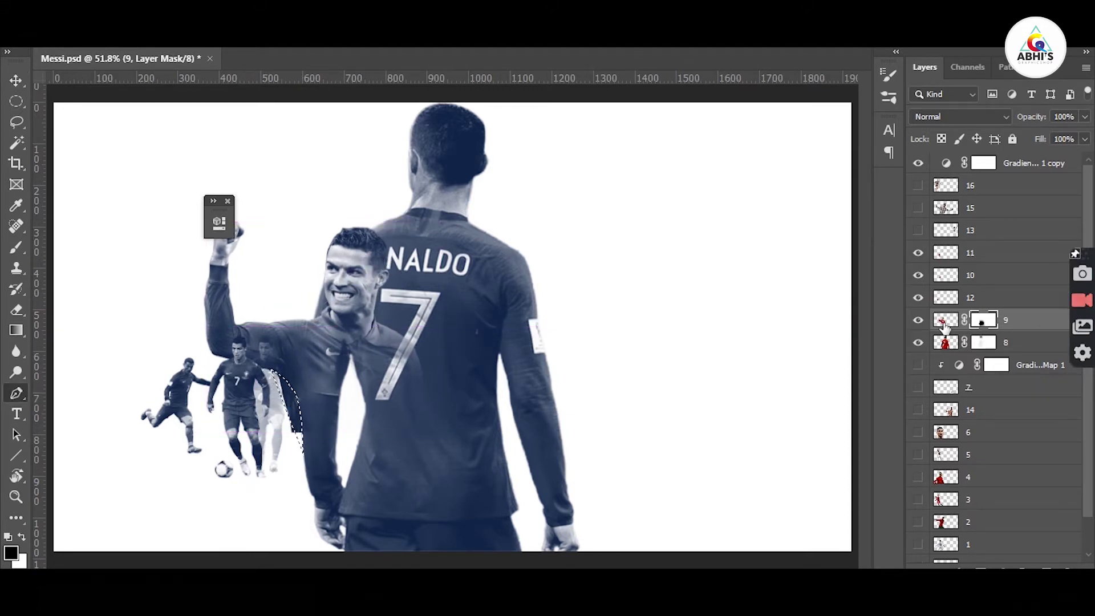
key(ctrl+plus)
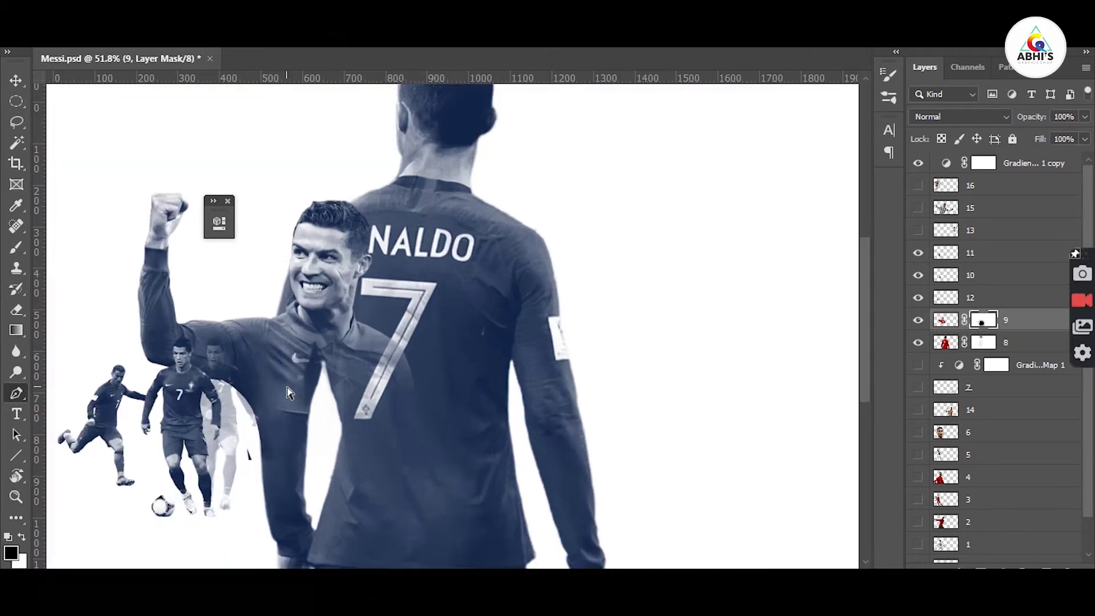
key(ctrl+plus)
key(ctrl+Return)
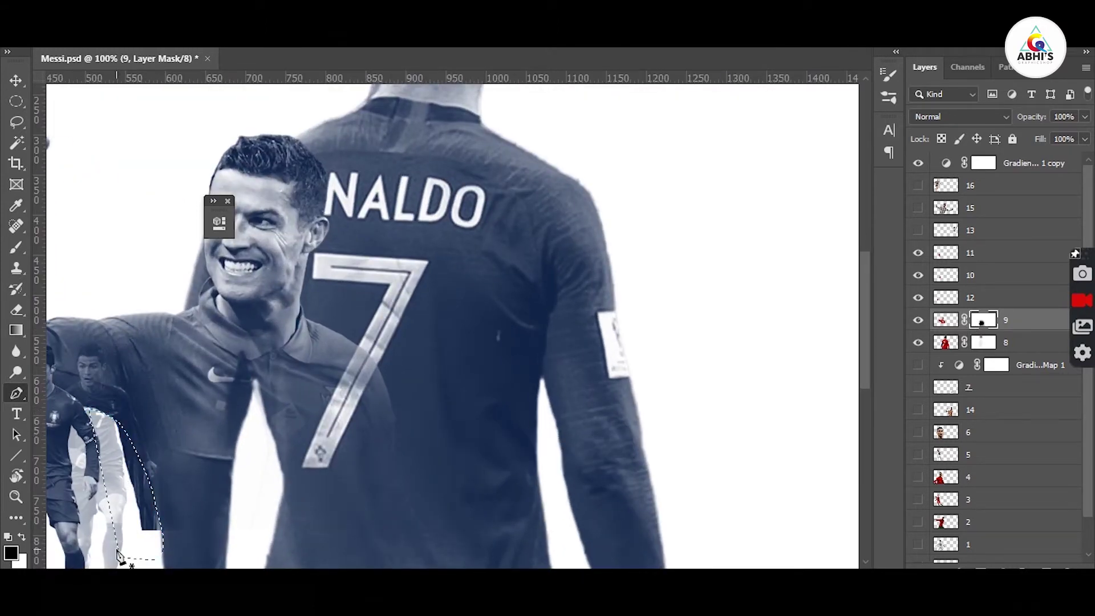
key(alt+BackSpace)
key(ctrl+minus)
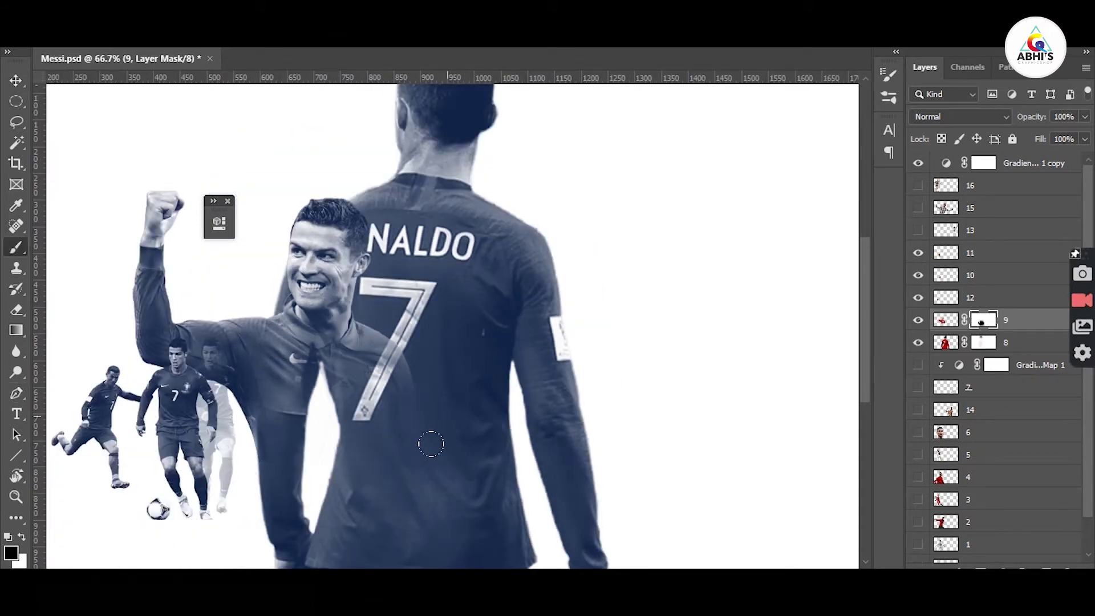
drag(466, 271, 539, 267)
key(ctrl+minus)
- Set layer 10's small player to 100% opacity, scale him down and place him to the right of the middle player
click(16, 81)
click(452, 260)
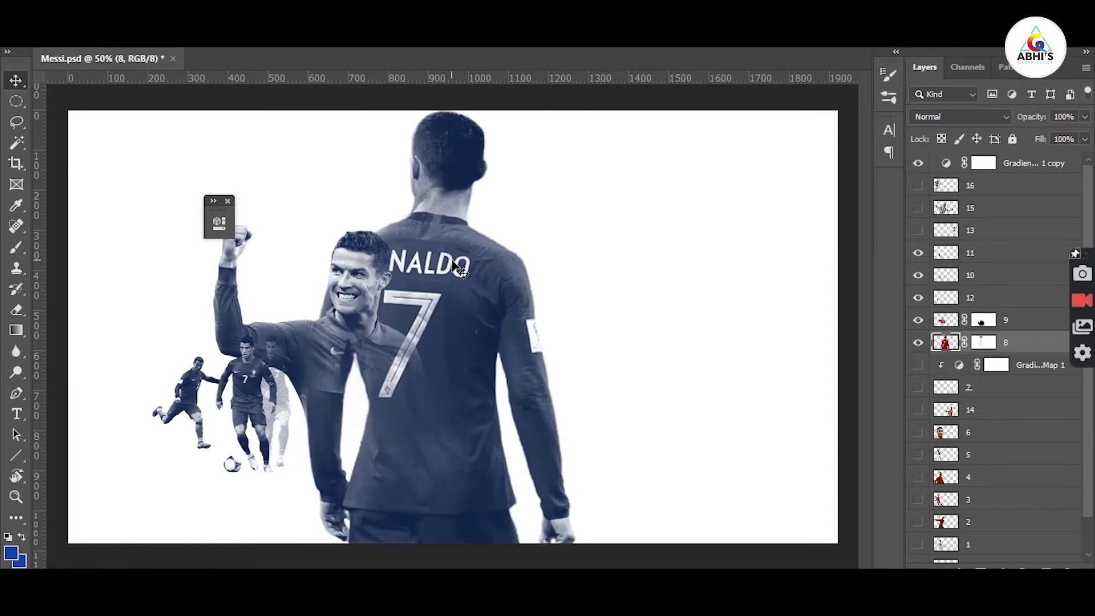
click(326, 323)
drag(283, 390, 298, 419)
key(ctrl+z)
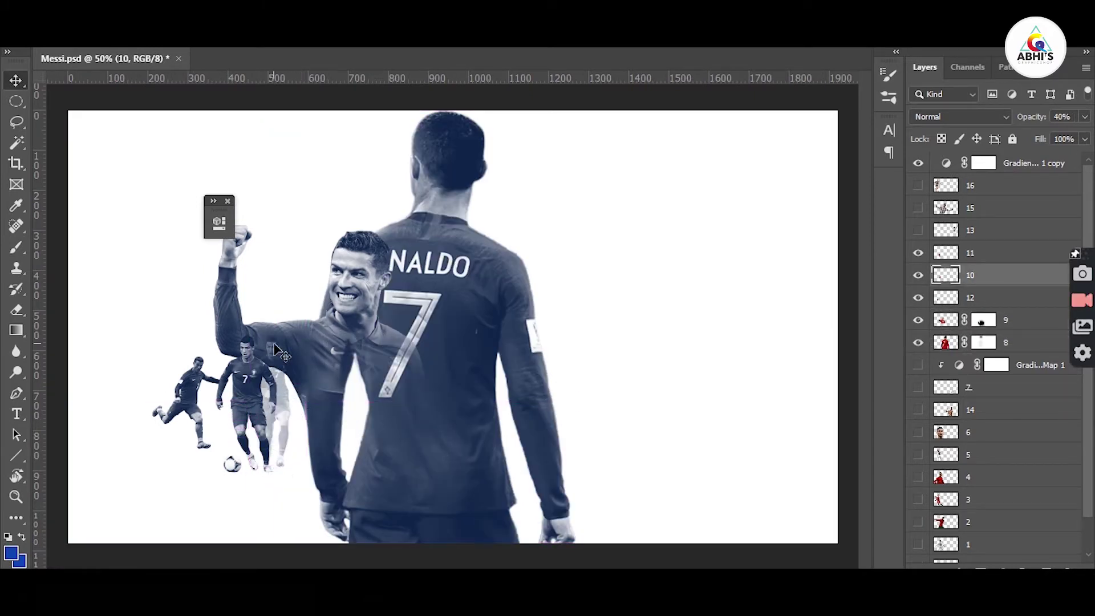
key(0)
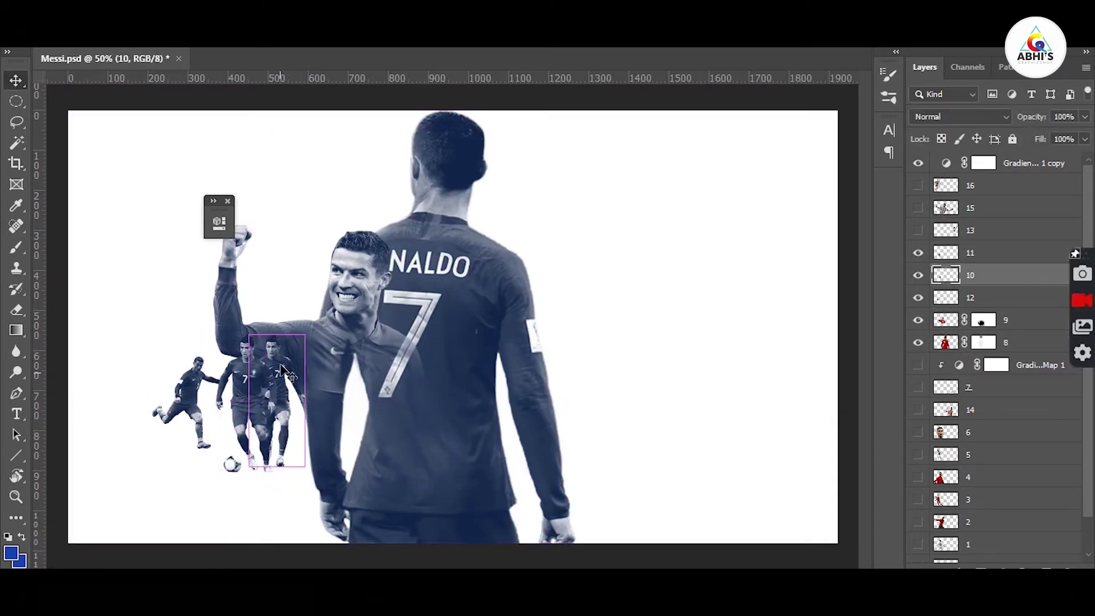
drag(284, 369, 301, 390)
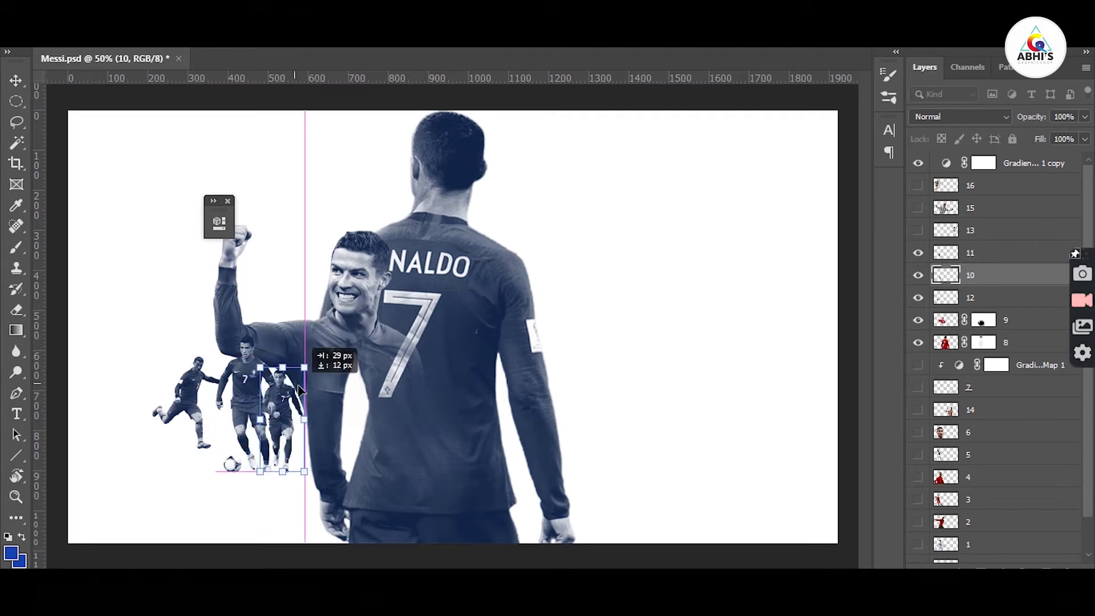
- Move layer 14 above layer 9 in the stack, and show layer 6's large portrait positioned behind the players
drag(970, 409, 970, 328)
click(918, 432)
drag(251, 288, 513, 194)
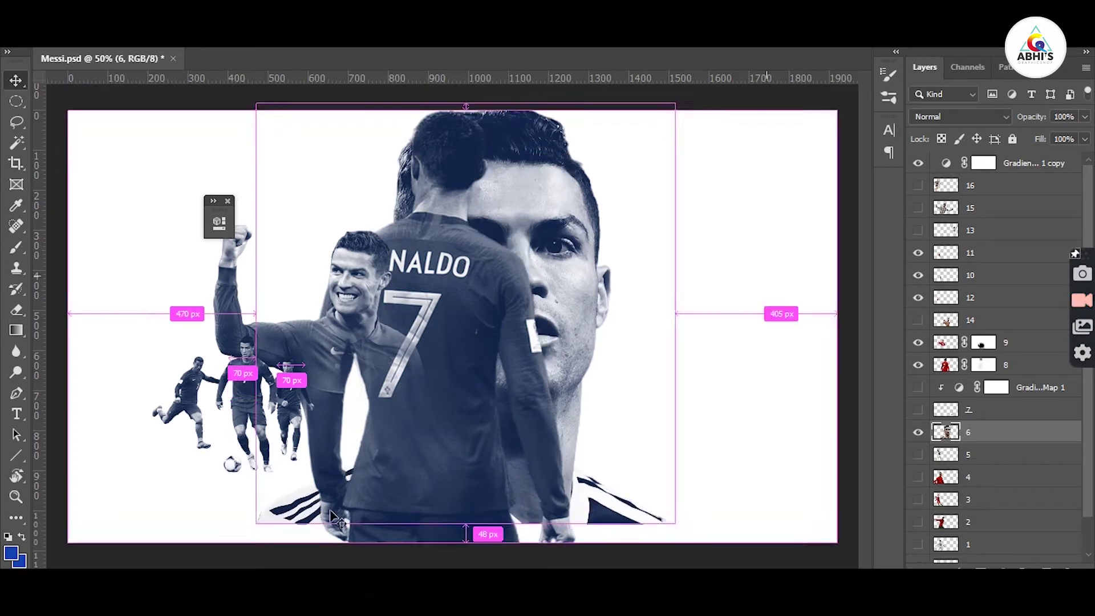
- Enlarge the face portrait on layer 6, shift it upwards behind the players and add a layer mask to it
key(ctrl+t)
drag(256, 523, 201, 556)
key(Return)
drag(570, 296, 570, 251)
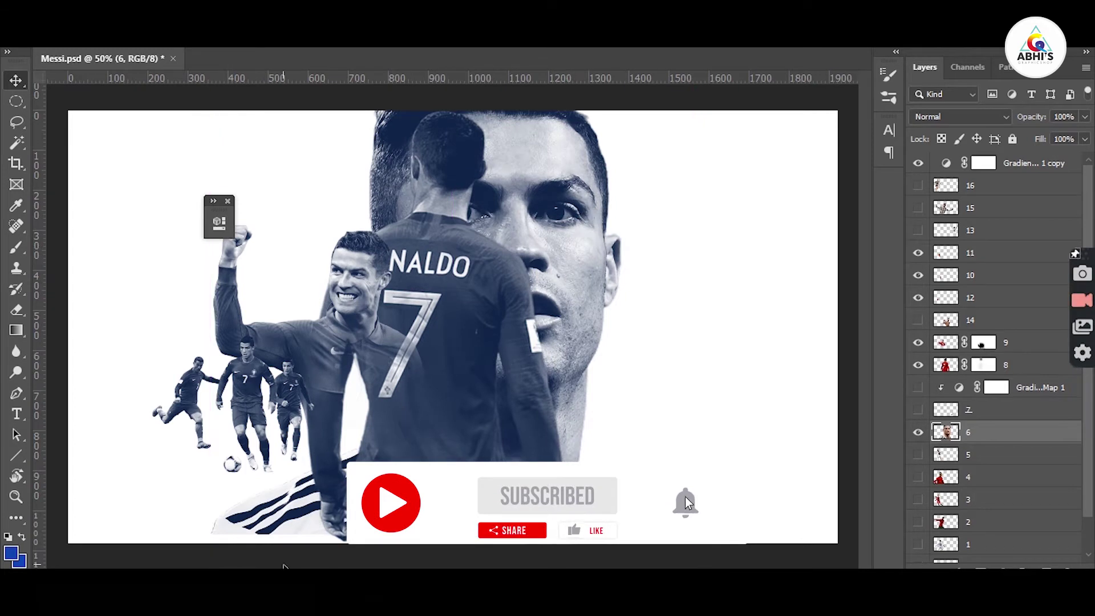
click(968, 566)
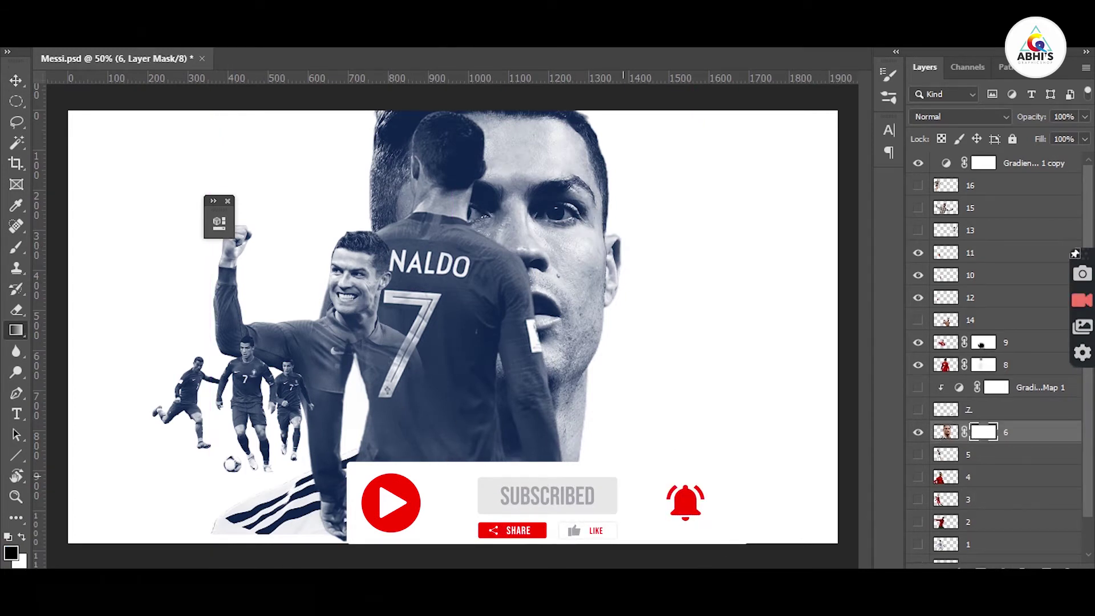
- Show layer 7's kneeling player, place him beside the face portrait's lower cheek and enlarge him
drag(644, 530, 59, 482)
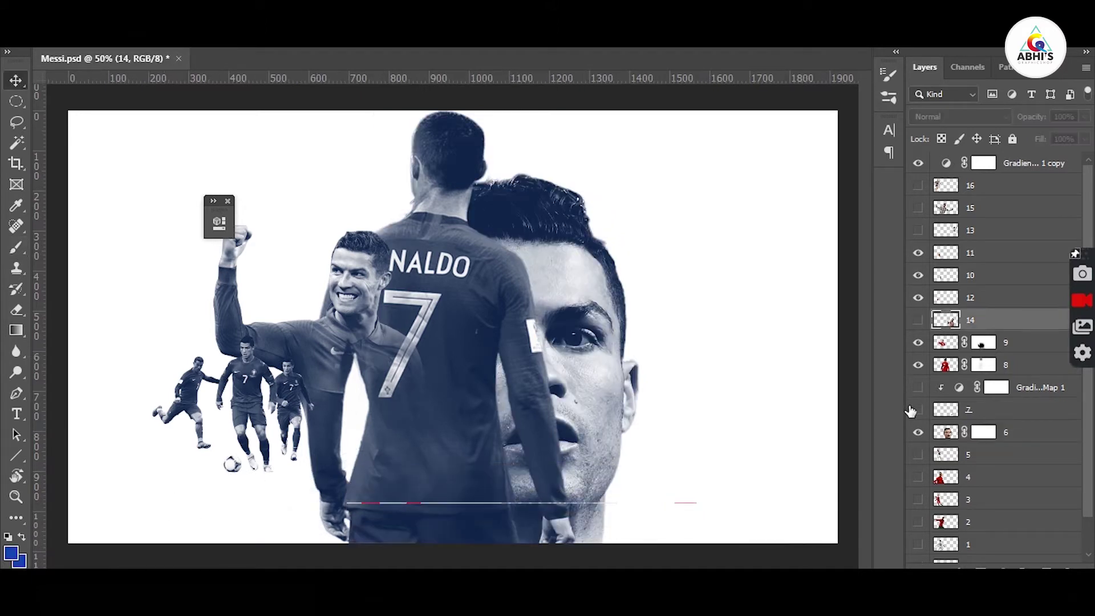
click(916, 410)
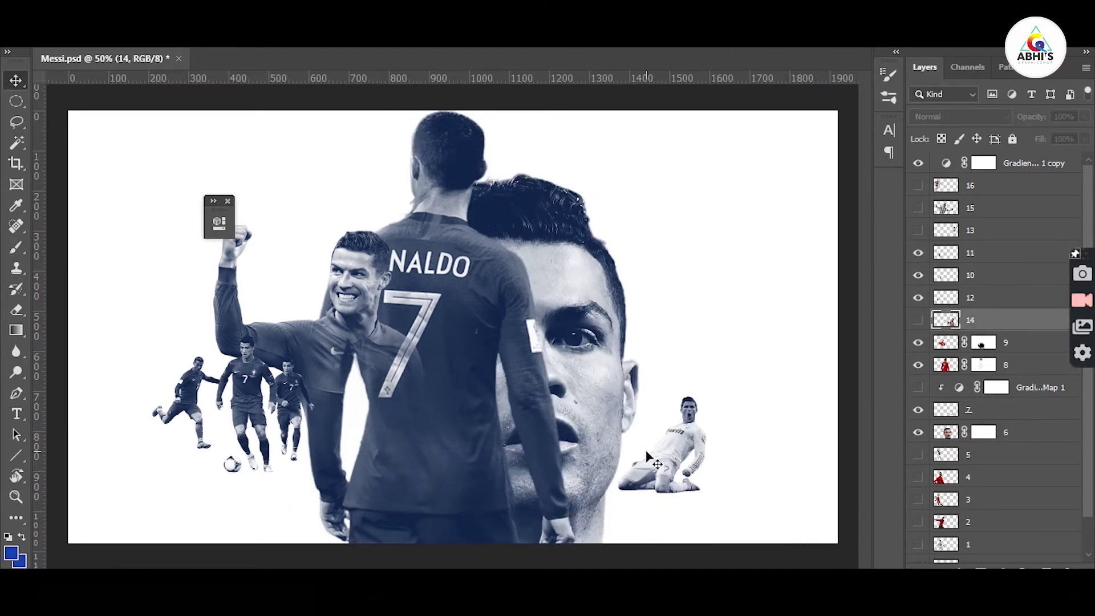
drag(649, 456, 641, 452)
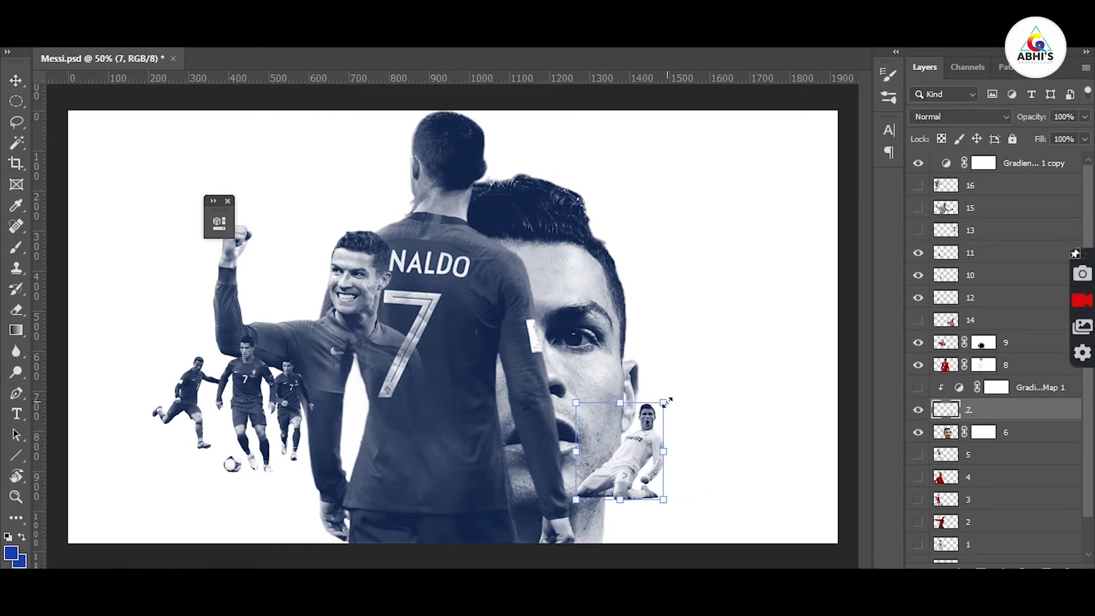
drag(666, 402, 696, 365)
key(Return)
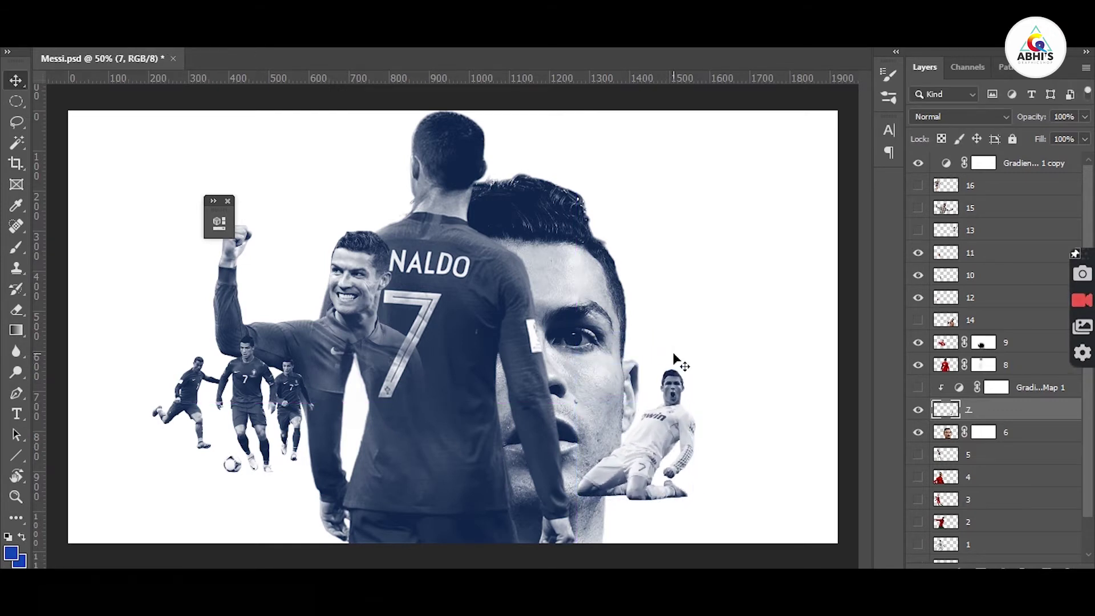
- Move the face portrait up behind the players, then lower the kneeling player and scale him down slightly
drag(624, 361, 589, 251)
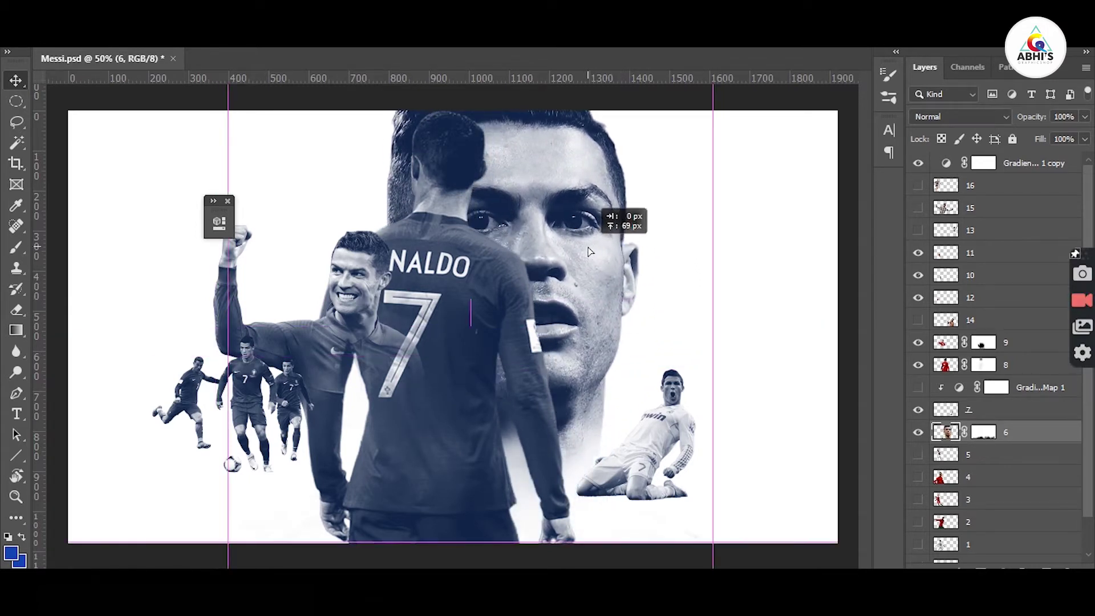
drag(664, 422, 665, 462)
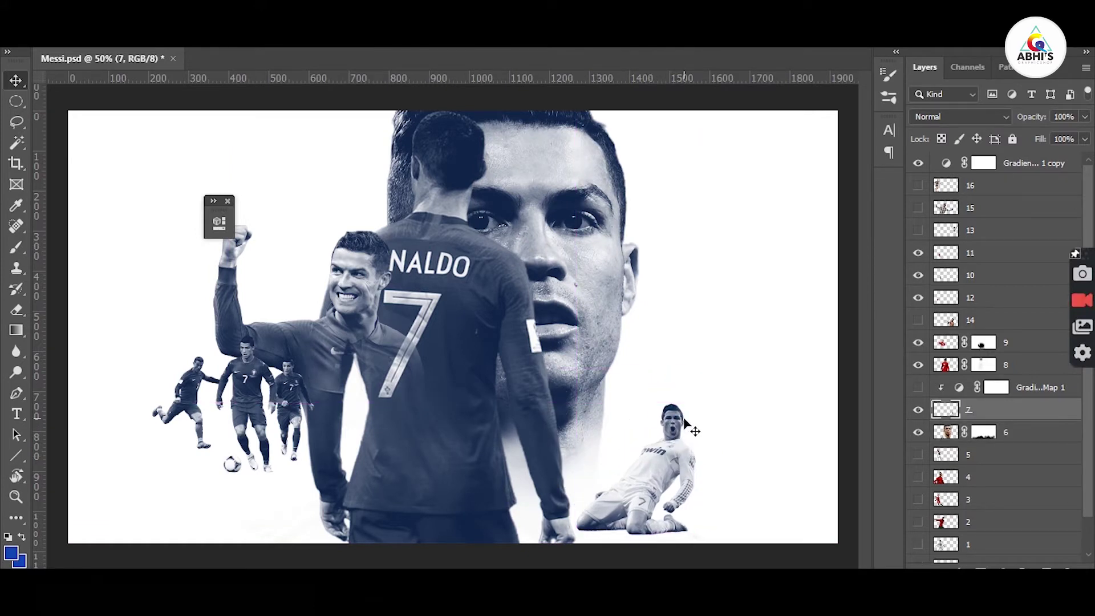
drag(692, 402, 672, 422)
drag(642, 465, 655, 441)
key(Return)
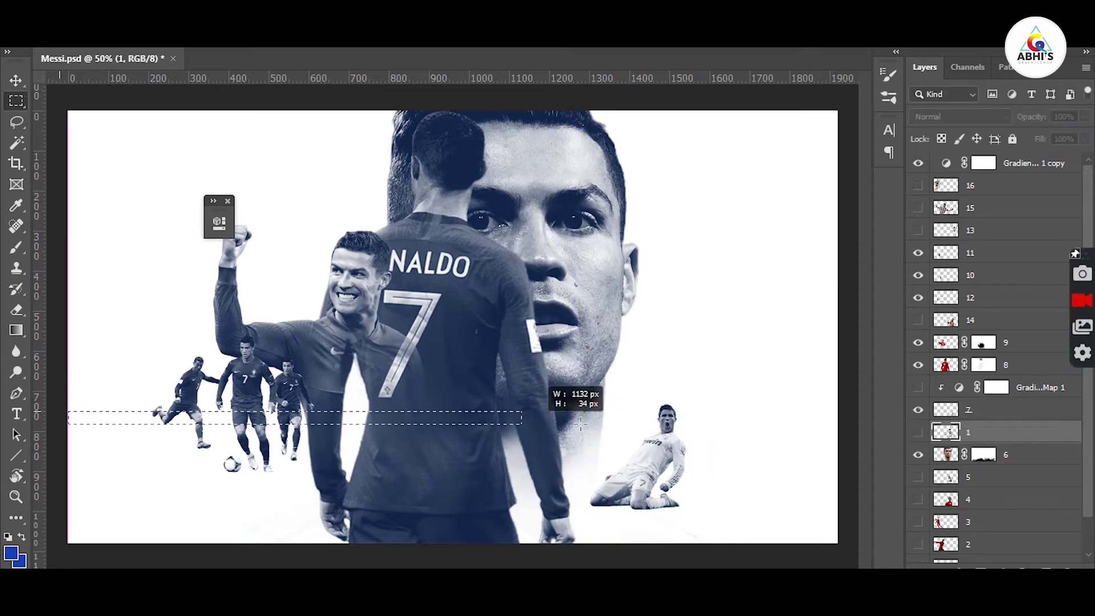
- Create a thin full-width horizontal band on a new layer above layer 1 and fill it with magenta
drag(605, 425, 846, 410)
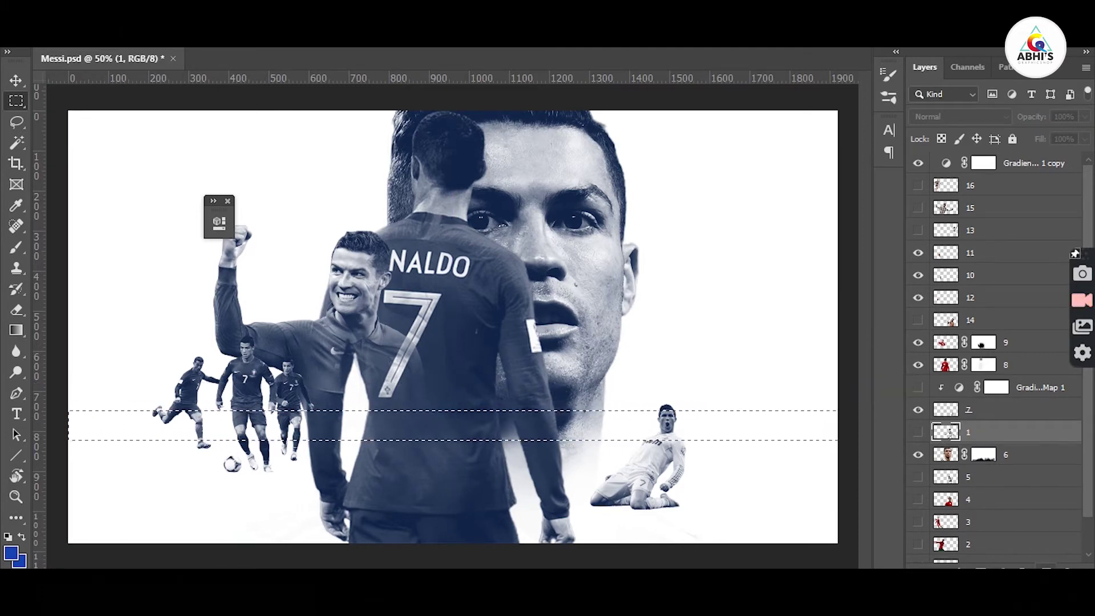
click(1047, 569)
click(11, 554)
click(896, 202)
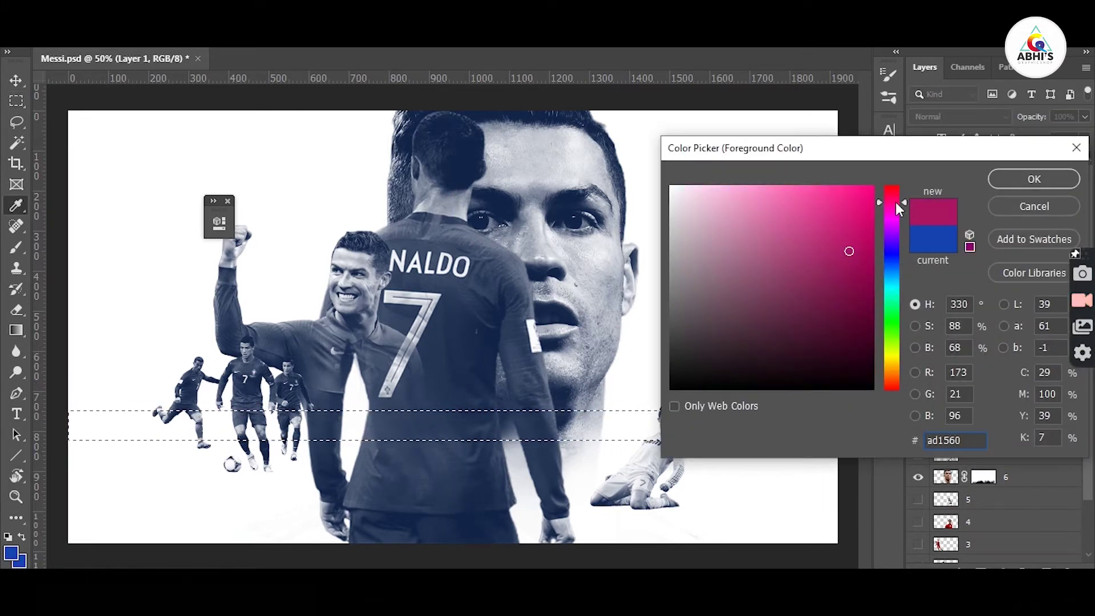
mouse_move(847, 230)
mouse_down()
mouse_move(843, 218)
mouse_move(864, 226)
mouse_up()
click(1009, 180)
key(alt+BackSpace)
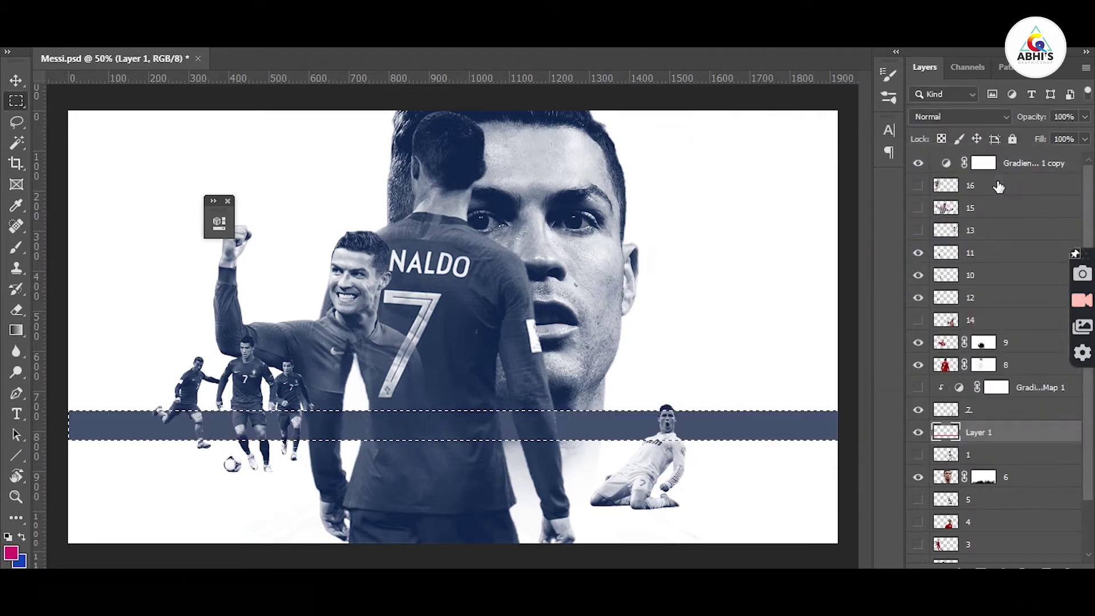
click(15, 80)
key(ctrl+d)
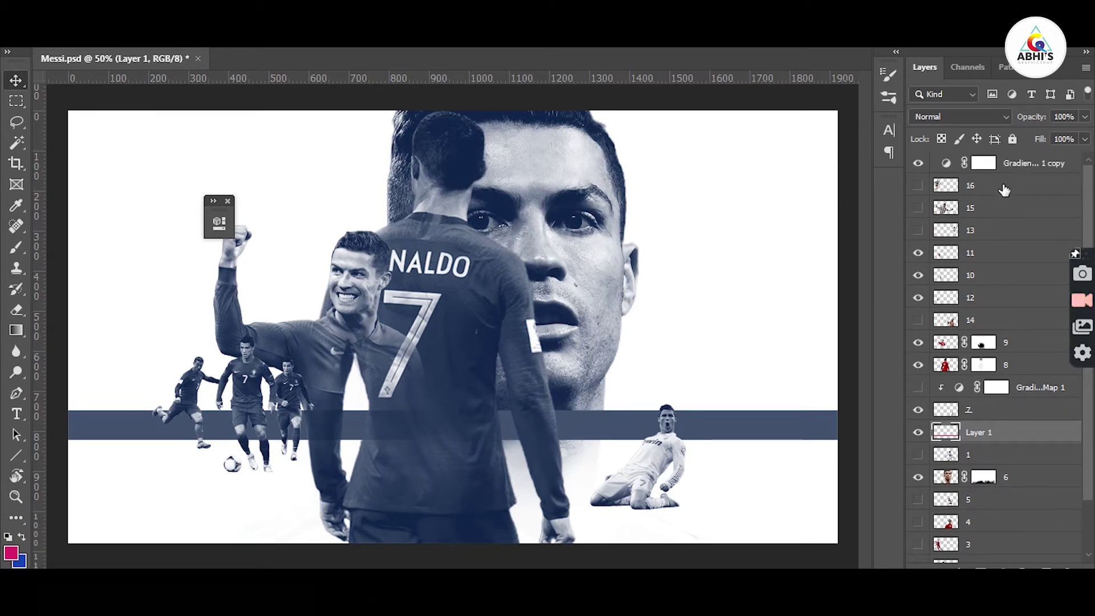
- Group the unused hidden player layers, including 16, 15, 13, 1, 5, 4 and 3, and add layer 14 to the group
drag(1004, 190, 978, 233)
ctrl+click(975, 453)
ctrl+click(983, 505)
ctrl+click(984, 525)
ctrl+click(985, 536)
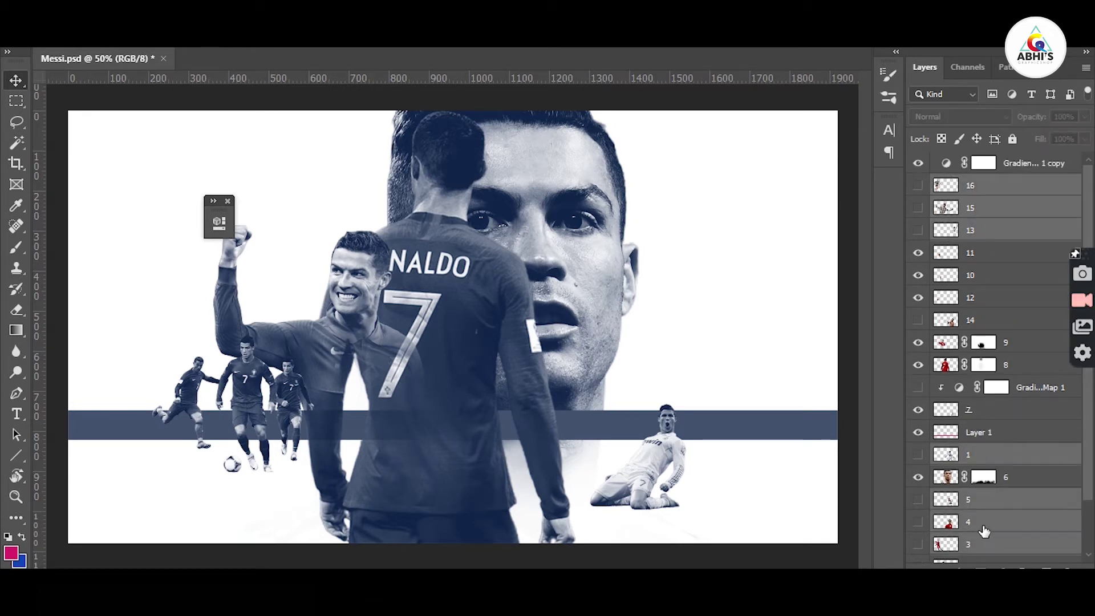
ctrl+click(979, 515)
ctrl+click(984, 528)
ctrl+click(987, 537)
ctrl+click(990, 535)
key(ctrl+g)
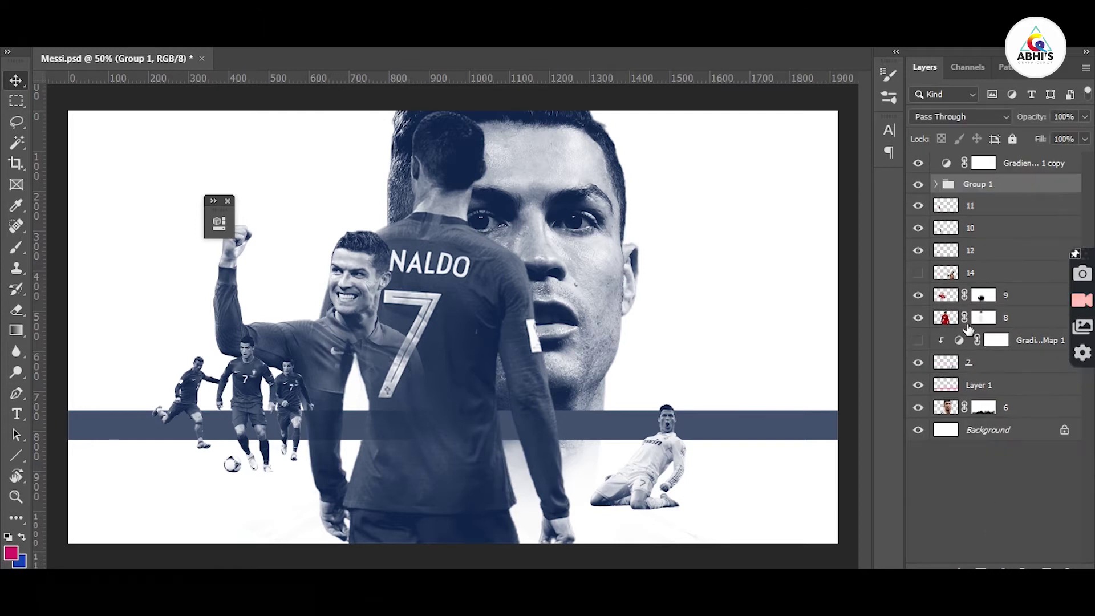
drag(985, 282, 985, 184)
- Move the band layer above the gradient map, duplicate it and place the copy just above the original with a hairline gap
drag(976, 361, 988, 154)
key(ctrl+j)
drag(707, 422, 719, 389)
right_click(718, 389)
key(Escape)
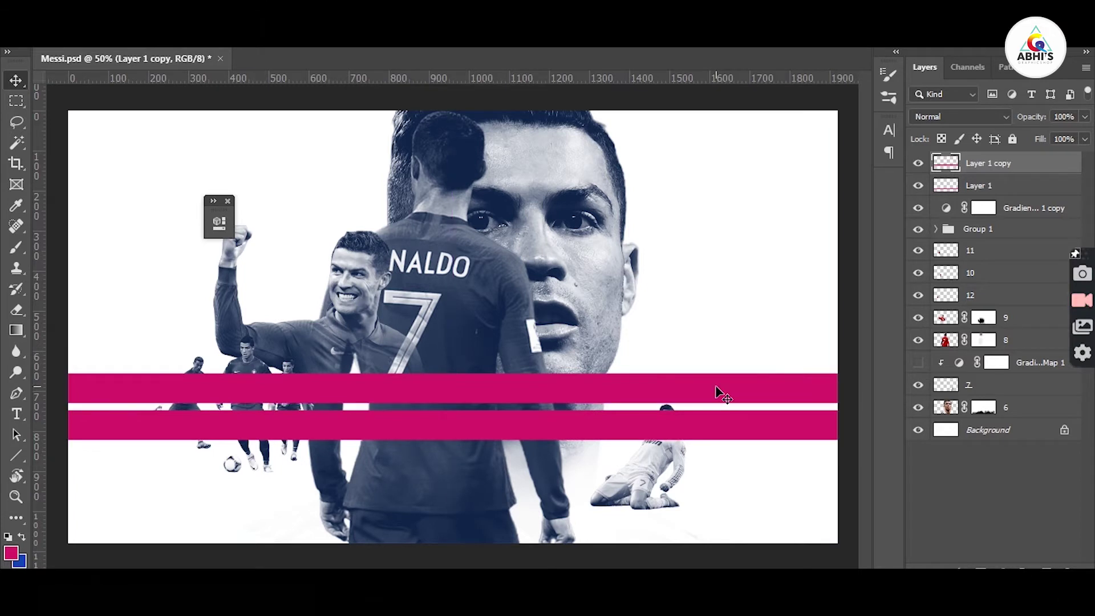
key(Down)
key(Down)
key(Down)
key(Down)
key(Down)
key(Down)
key(Down)
key(Down)
key(Down)
key(Down)
key(Down)
key(Down)
key(Down)
key(Down)
- Duplicate the band again and nudge the copy above the other two, leaving the same narrow gap
key(ctrl+j)
key(shift+Up)
key(shift+Up)
key(shift+Up)
key(shift+Up)
key(shift+Up)
key(shift+Up)
key(shift+Up)
key(shift+Up)
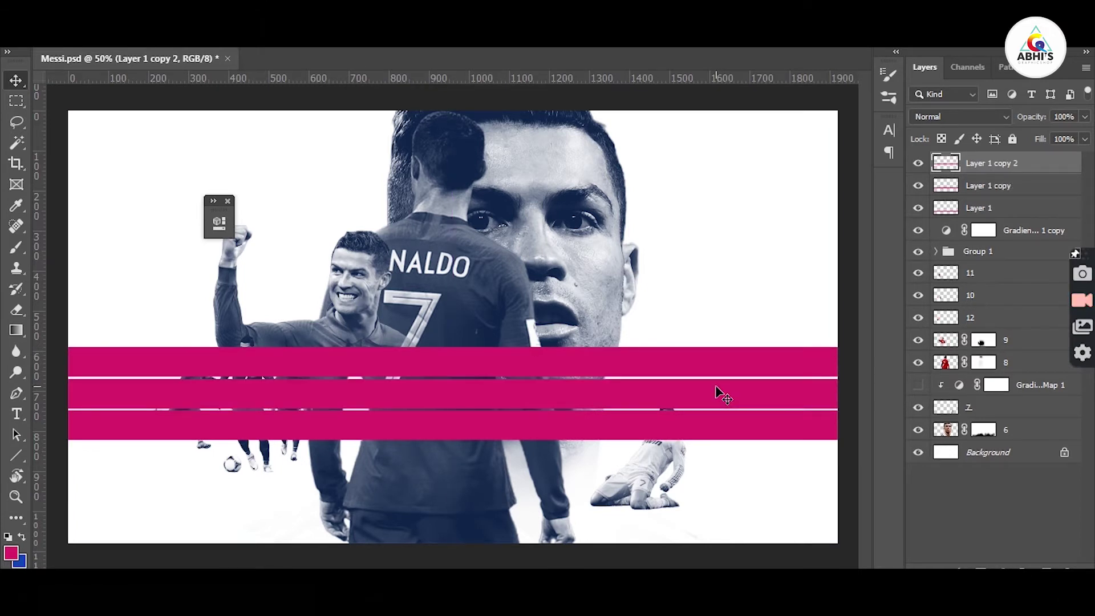
key(Down)
key(Down)
- Squeeze the three stacked magenta bands together vertically, keeping their lower edge in place
shift+click(998, 213)
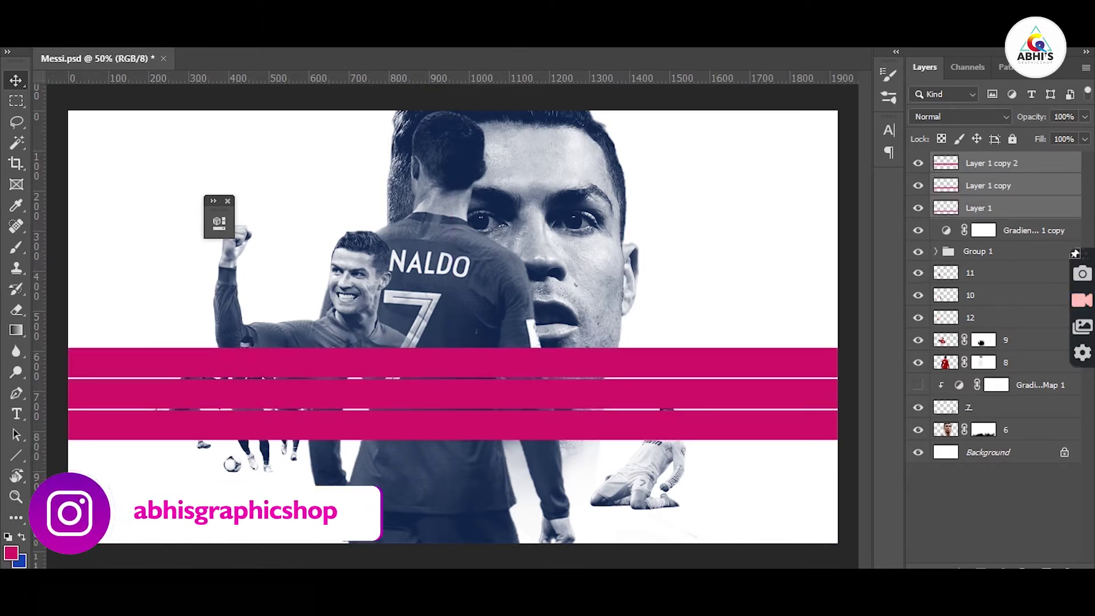
key(ctrl+t)
drag(461, 345, 463, 355)
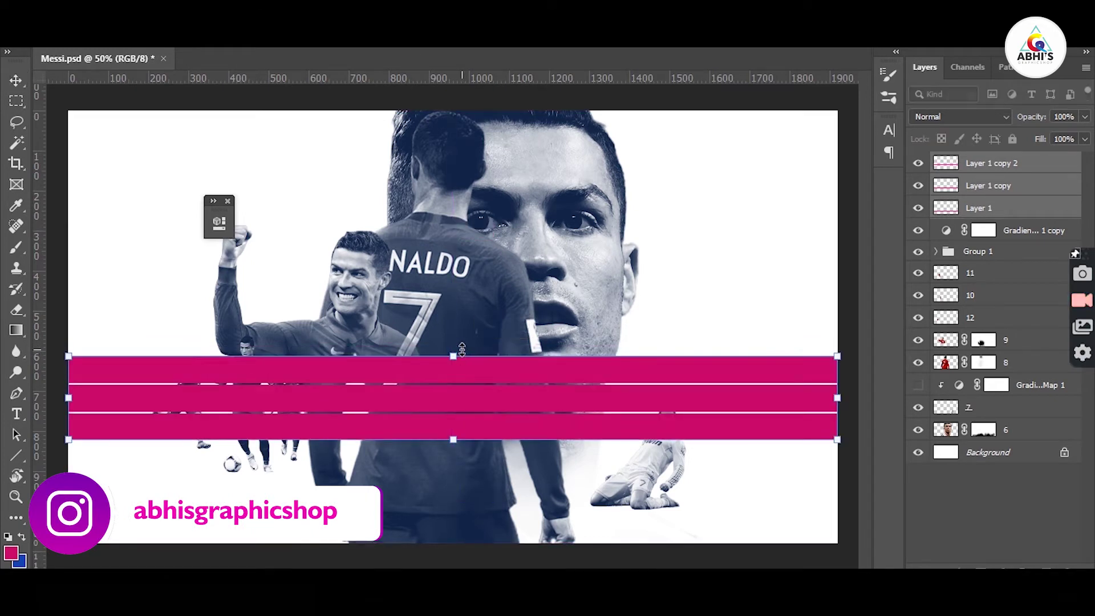
key(Return)
- Move the middle band just above layer 6, add a layer mask and fade its right end with a soft black brush
drag(990, 186, 1008, 431)
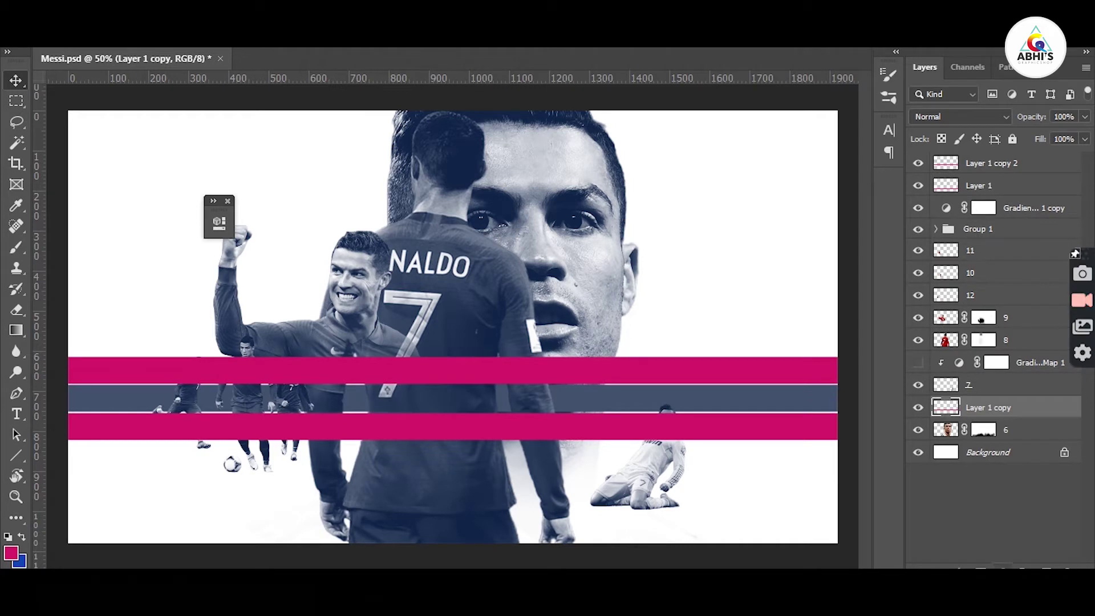
click(1002, 571)
click(981, 570)
key(e)
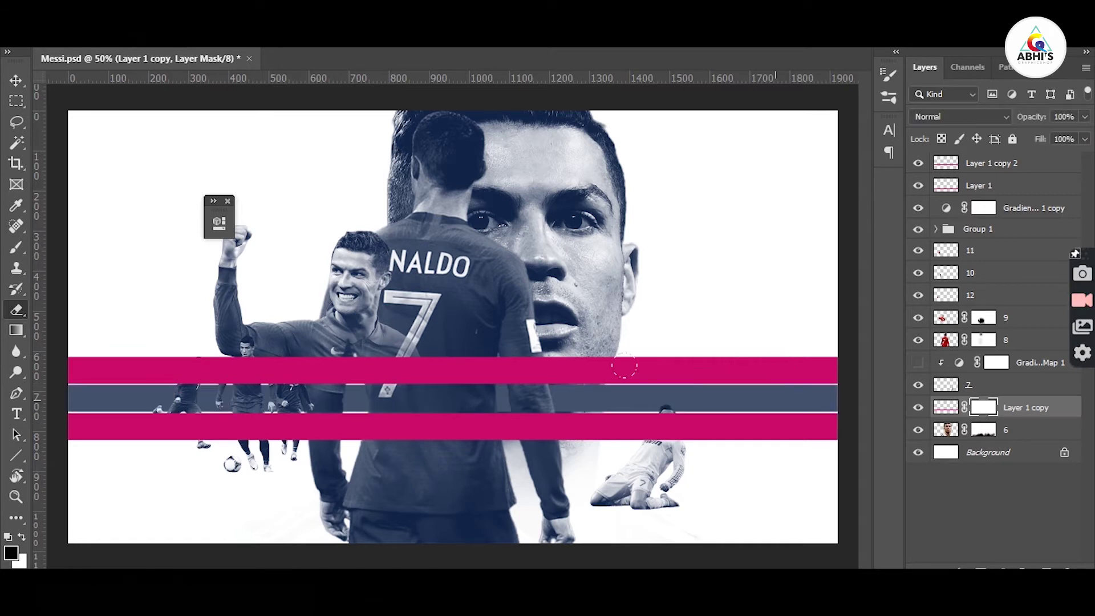
key(b)
drag(747, 386, 798, 378)
key(ctrl+z)
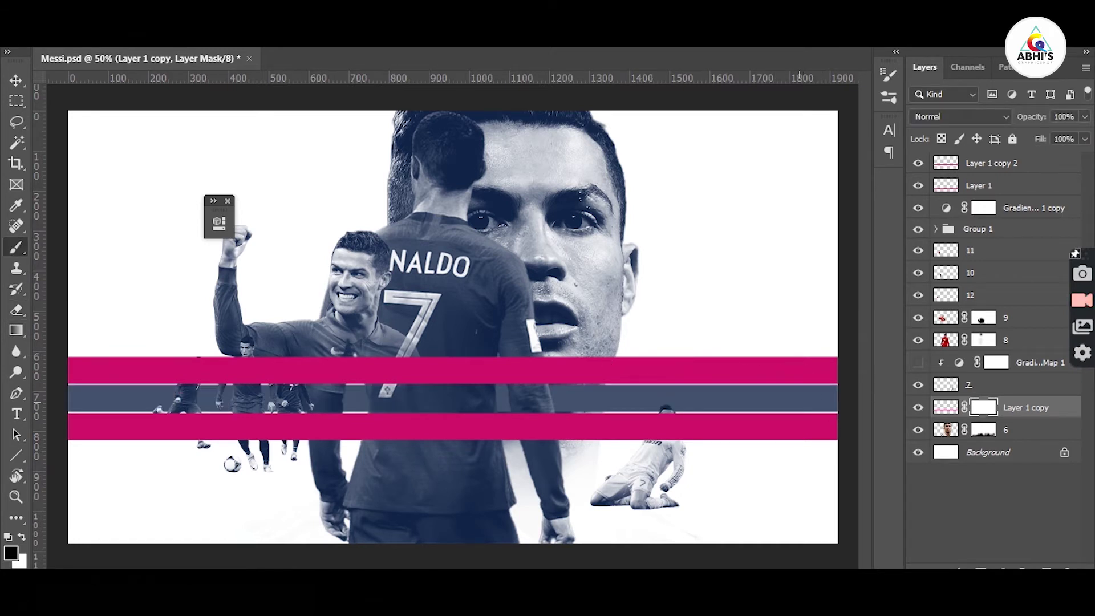
click(818, 398)
click(817, 399)
click(19, 79)
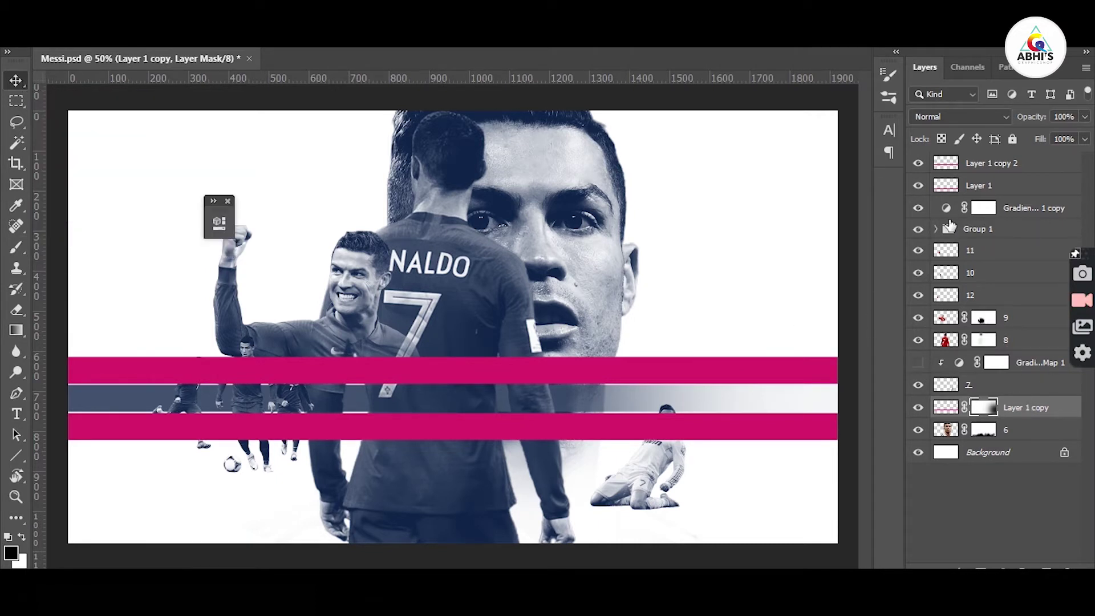
- Group the visible player layers 11, 10, 12, 9 and 8
click(971, 251)
shift+click(1018, 348)
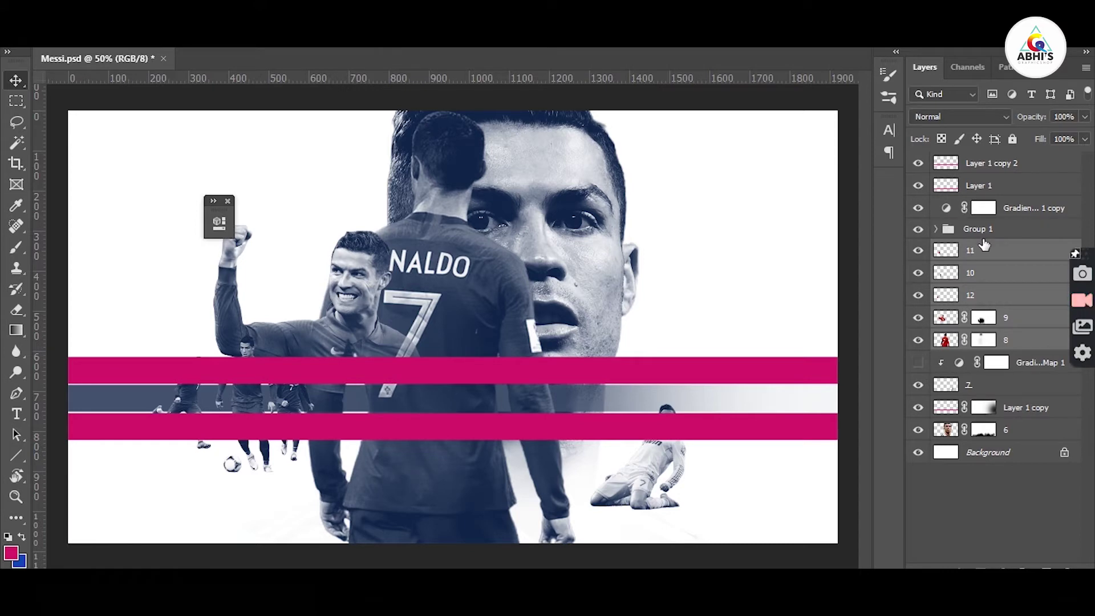
key(ctrl+g)
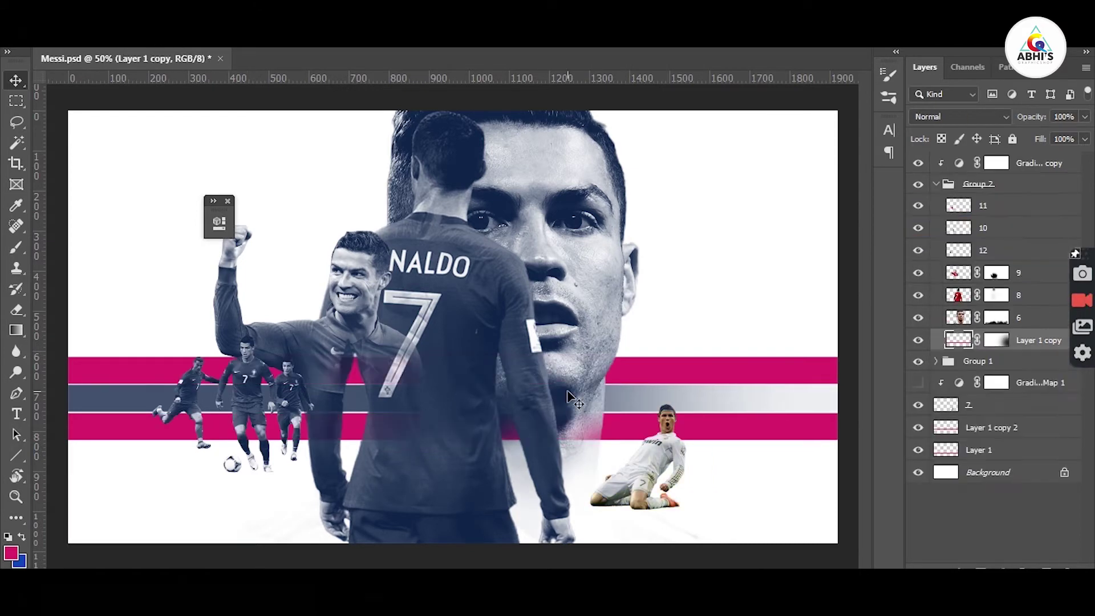
- Trim the inner edges of the two magenta bands and shorten them so they end behind the large back-view player
drag(140, 435, 145, 362)
key(Delete)
shift+click(979, 450)
key(ctrl+t)
drag(839, 398, 806, 398)
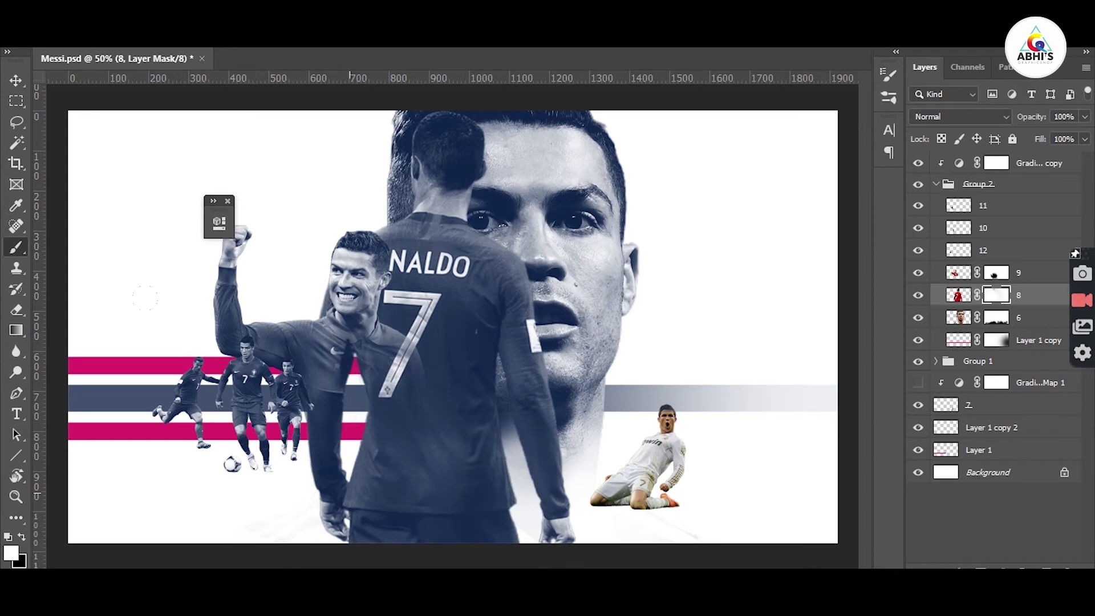
- Move the kneeling player's layer 7 into Group 2, directly below layer 6
key(v)
click(970, 405)
drag(1027, 317, 1013, 320)
- Fill a thin, flat ellipse on a new layer above layer 7 and place it under the middle small player's feet
drag(16, 101, 57, 130)
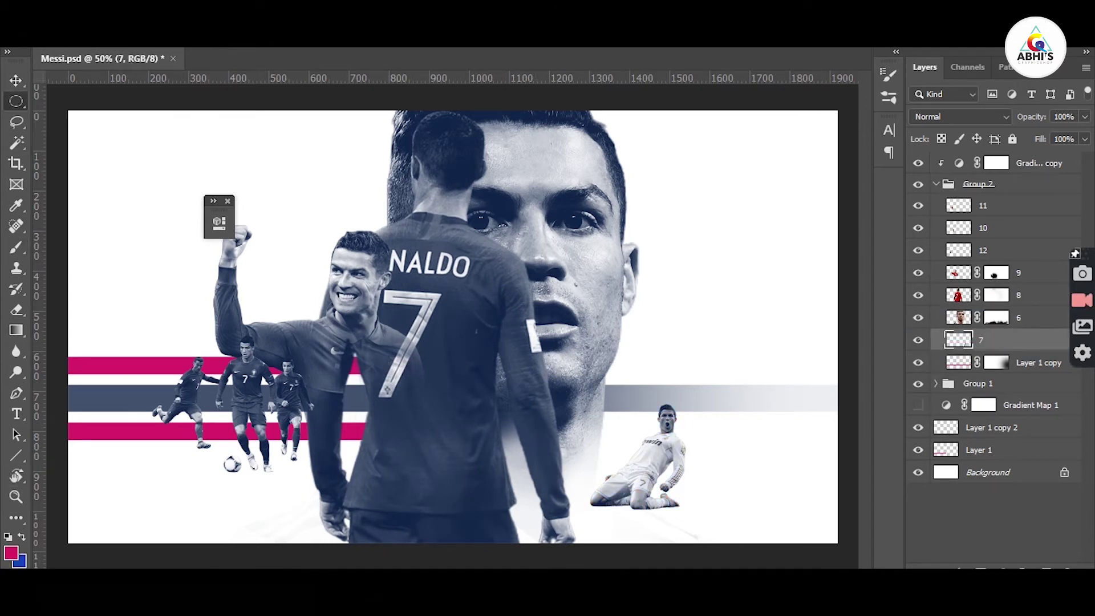
click(1046, 569)
key(alt+BackSpace)
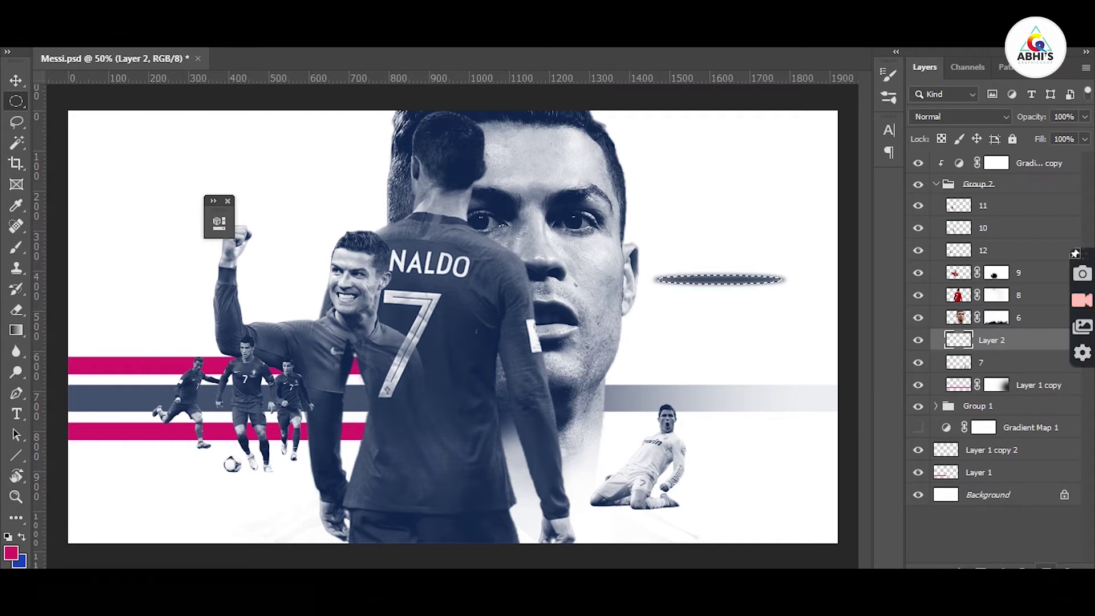
click(14, 84)
drag(752, 287, 267, 460)
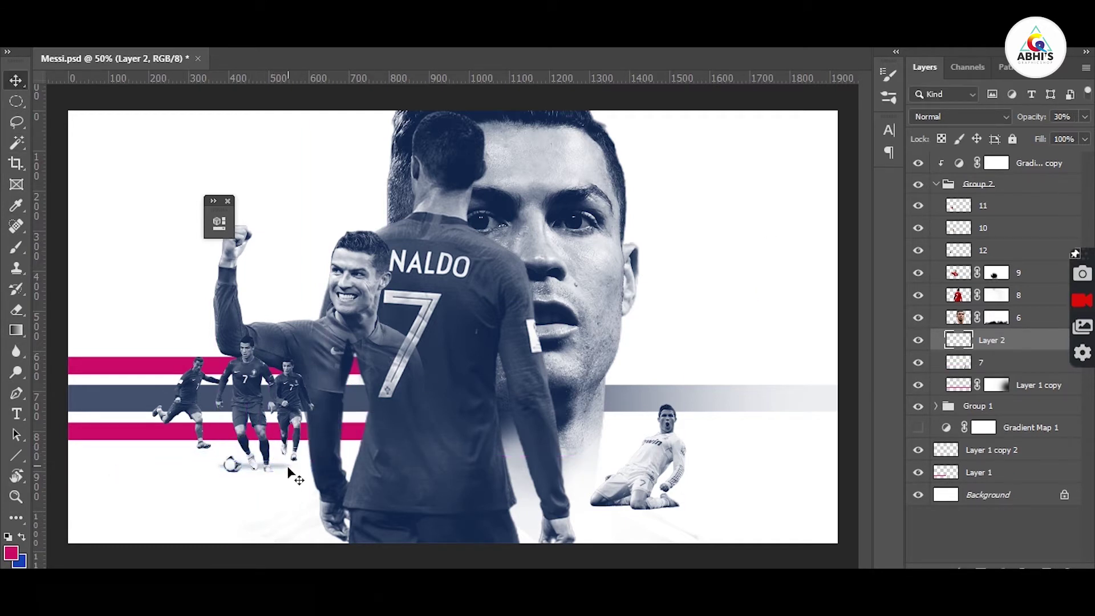
- Apply a Gaussian Blur to the ellipse and resize it into a soft shadow beneath the middle small player and ball
click(216, 15)
mouse_move(246, 189)
click(451, 250)
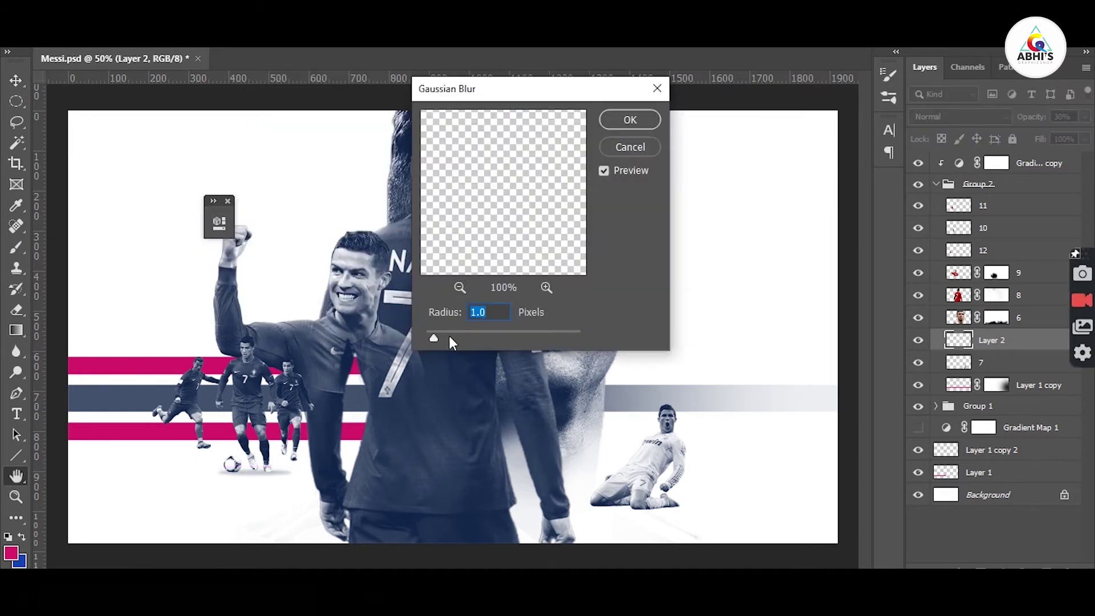
click(630, 120)
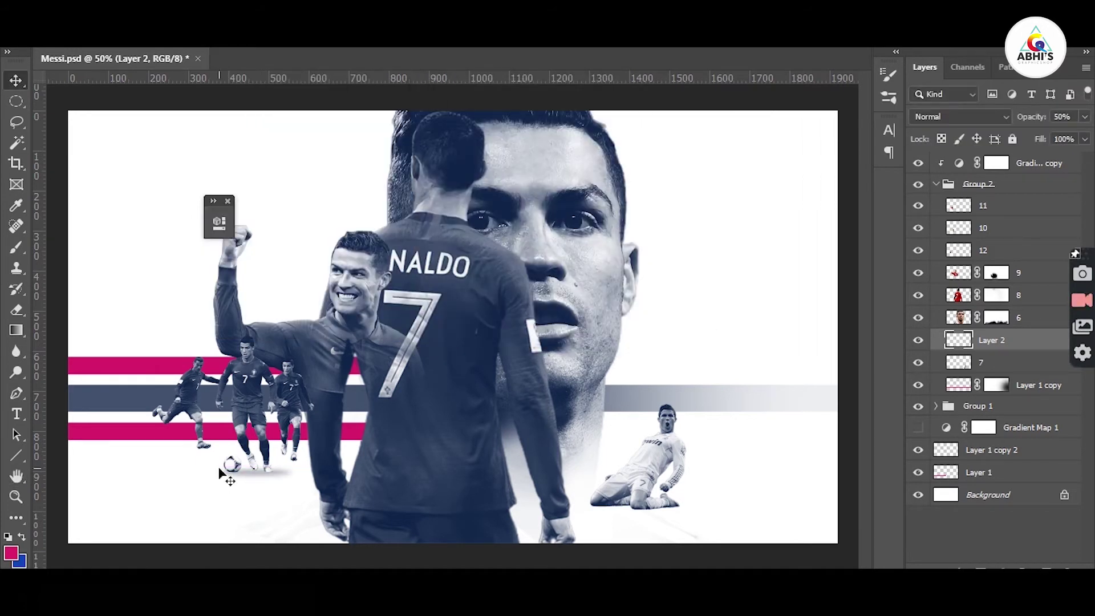
key(ctrl+t)
drag(296, 470, 367, 473)
drag(265, 474, 267, 483)
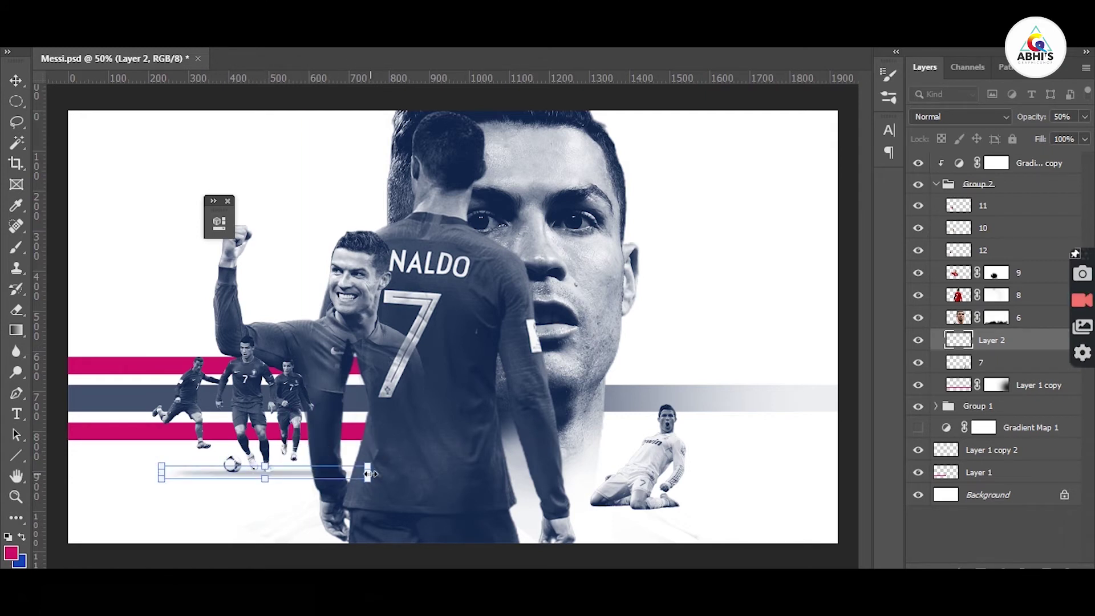
drag(370, 474, 294, 471)
key(Return)
- Copy the soft shadow twice, placing one copy beneath each of the outer small players, and leave the players where they are
drag(218, 473, 217, 447)
key(ctrl+t)
key(Return)
mouse_move(217, 446)
mouse_down()
mouse_move(307, 454)
mouse_move(230, 454)
mouse_move(199, 441)
mouse_up()
key(1)
key(1)
click(180, 456)
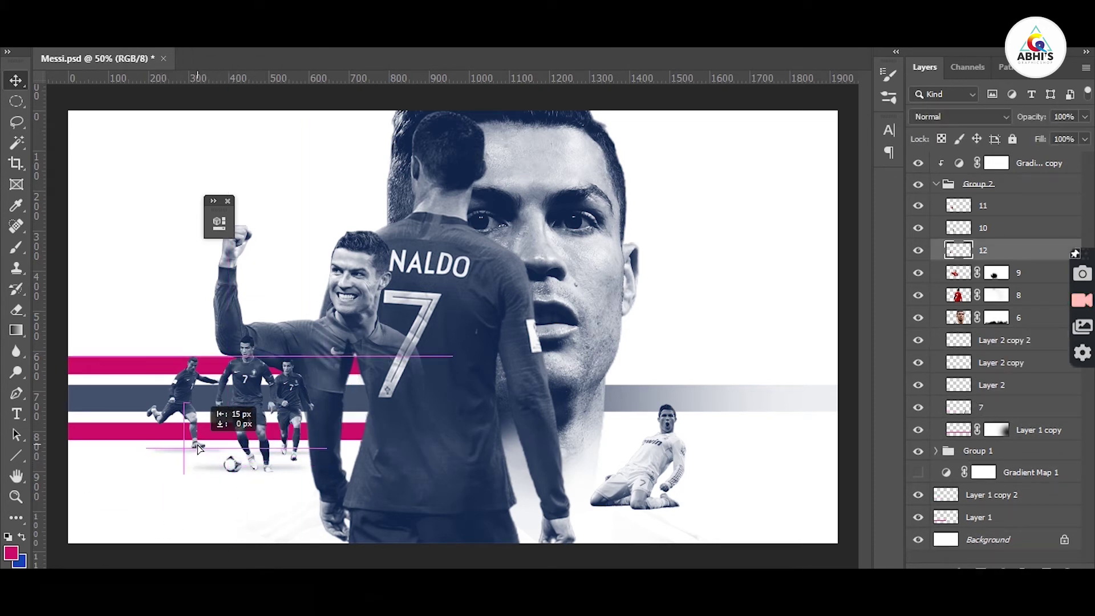
key(ctrl+z)
click(190, 460)
- Thicken the shadow beneath the middle small player and the ball, and set its opacity to 40%
key(ctrl+plus)
key(ctrl+plus)
key(ctrl+plus)
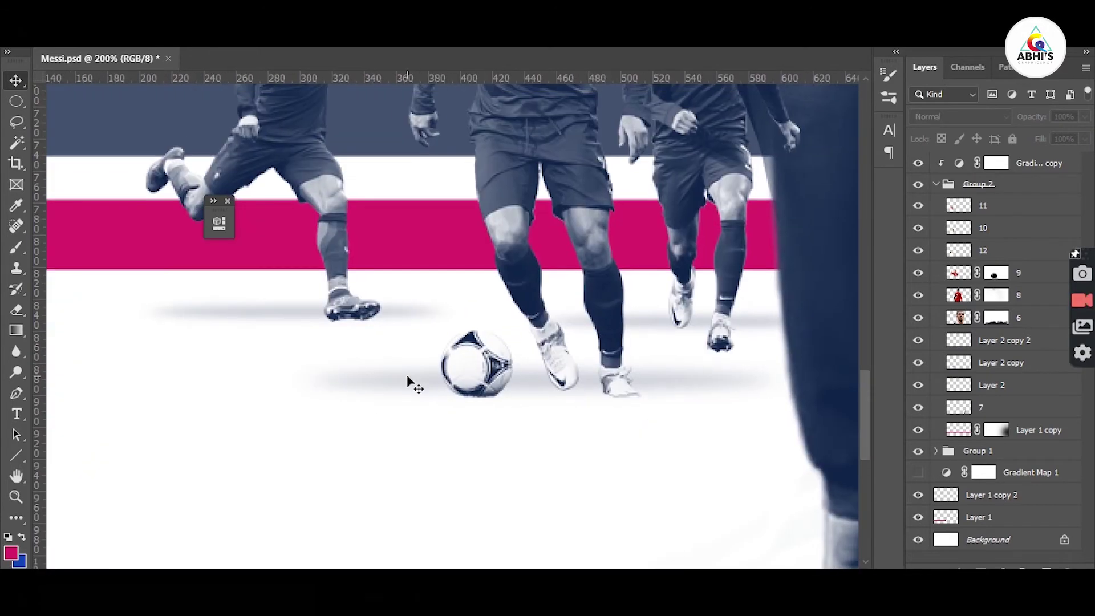
drag(416, 384, 639, 394)
key(4)
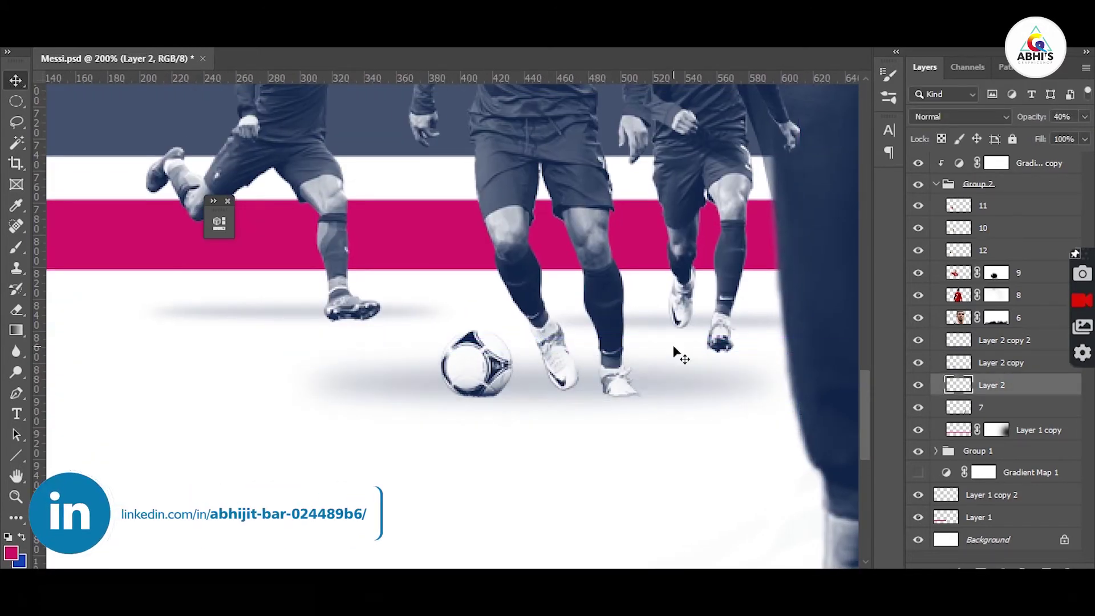
- Narrow the shadow beneath the right small player from both ends to fit around his feet
drag(666, 322, 666, 311)
key(ctrl+t)
drag(543, 316, 667, 317)
drag(773, 320, 688, 315)
key(Return)
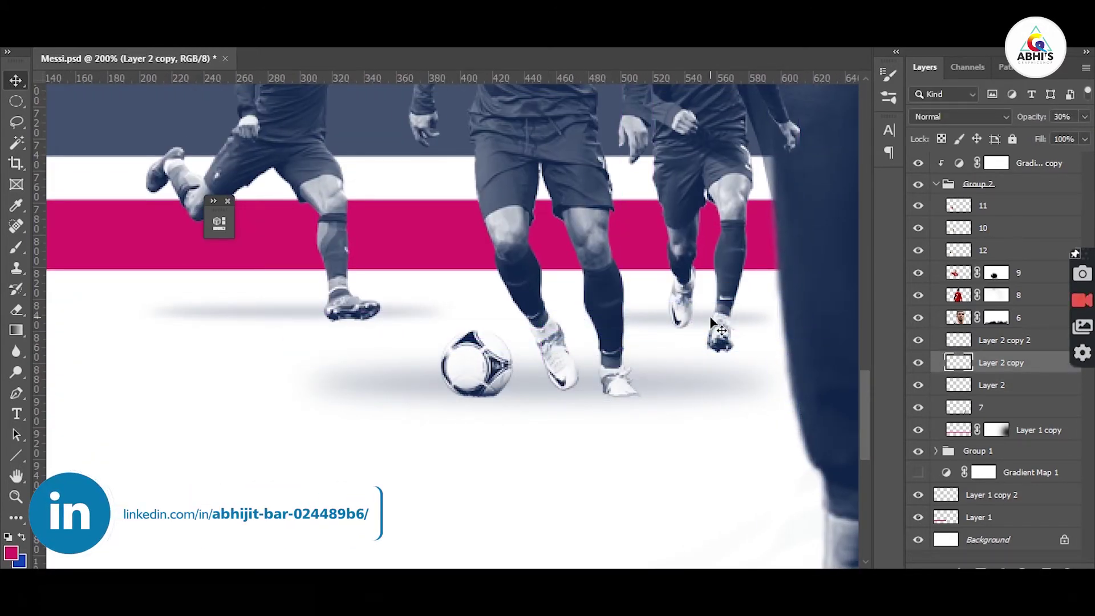
- Narrow the shadow beneath the left kicking player so that it sits just around his standing foot
click(201, 320)
key(ctrl+t)
drag(134, 312, 257, 313)
drag(399, 314, 396, 319)
key(Return)
key(ctrl+minus)
key(ctrl+minus)
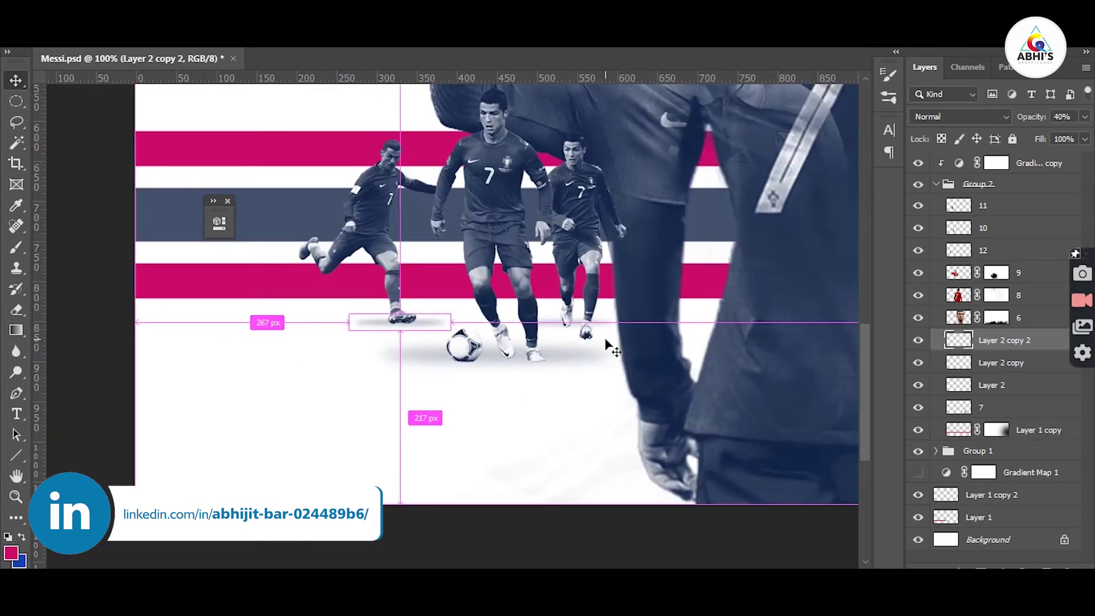
- Place a copy of the soft shadow beneath the kneeling player and move its layer below the other shadow layers
key(2)
key(2)
drag(587, 348, 374, 427)
key(ctrl+minus)
drag(274, 466, 682, 496)
drag(1042, 394, 1018, 440)
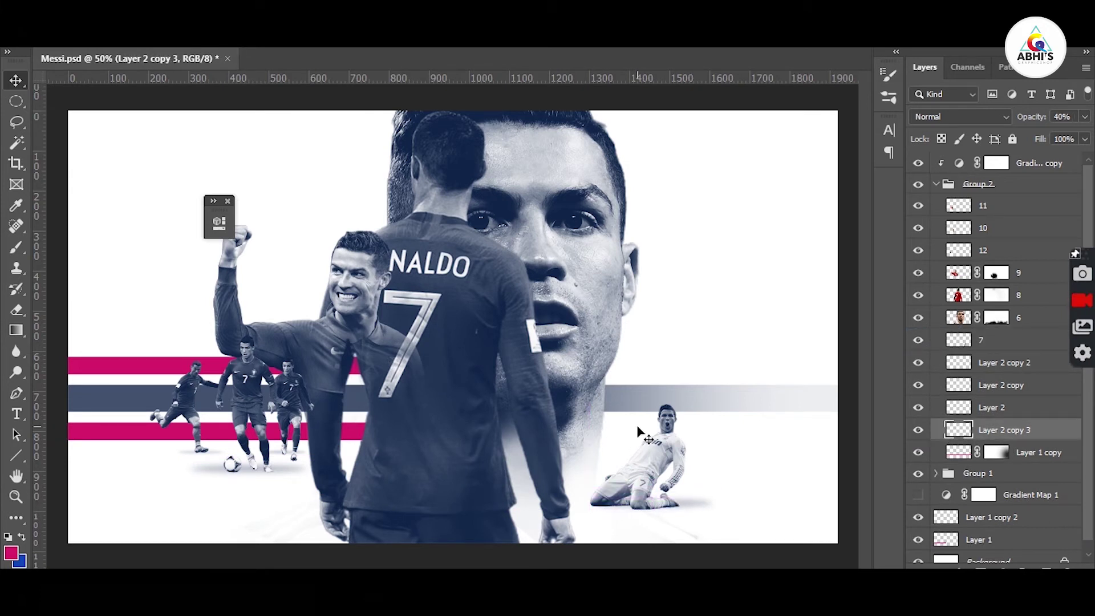
- Add a text layer reading "Cristiano Ronaldo" and place it across the lower part of the large face
key(ctrl+v)
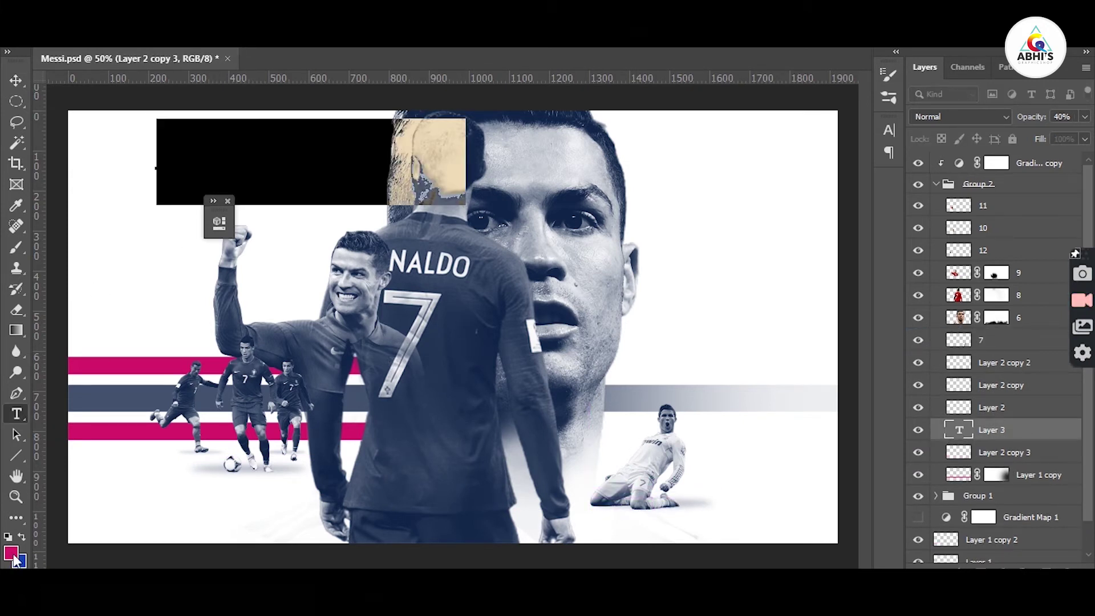
drag(348, 154, 682, 343)
key(t)
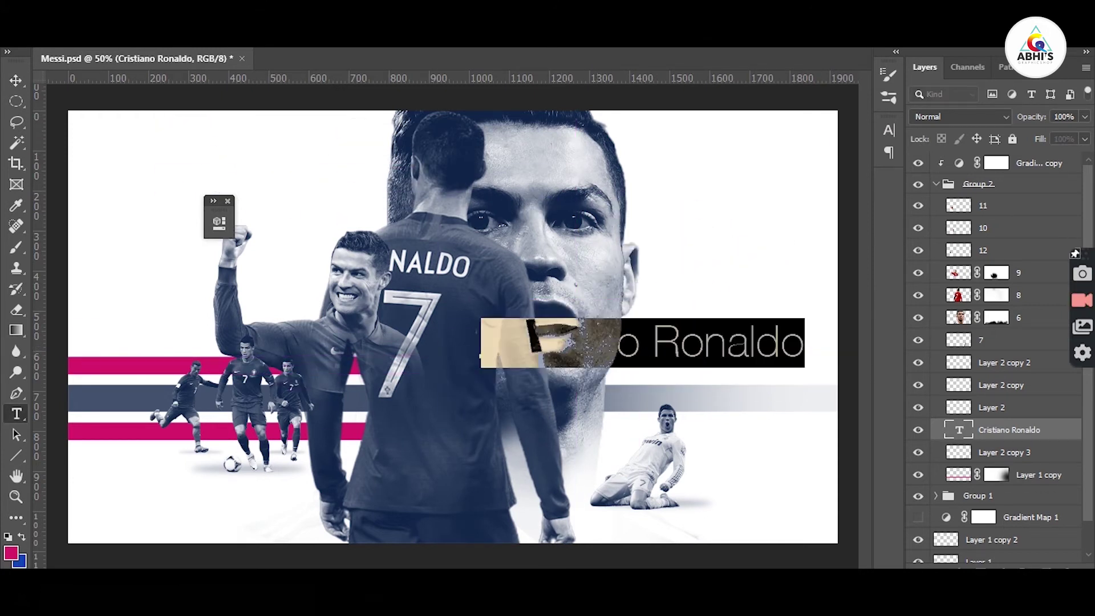
- Set the font of the Cristiano Ronaldo title to Gobold Bold
key(Down)
key(Down)
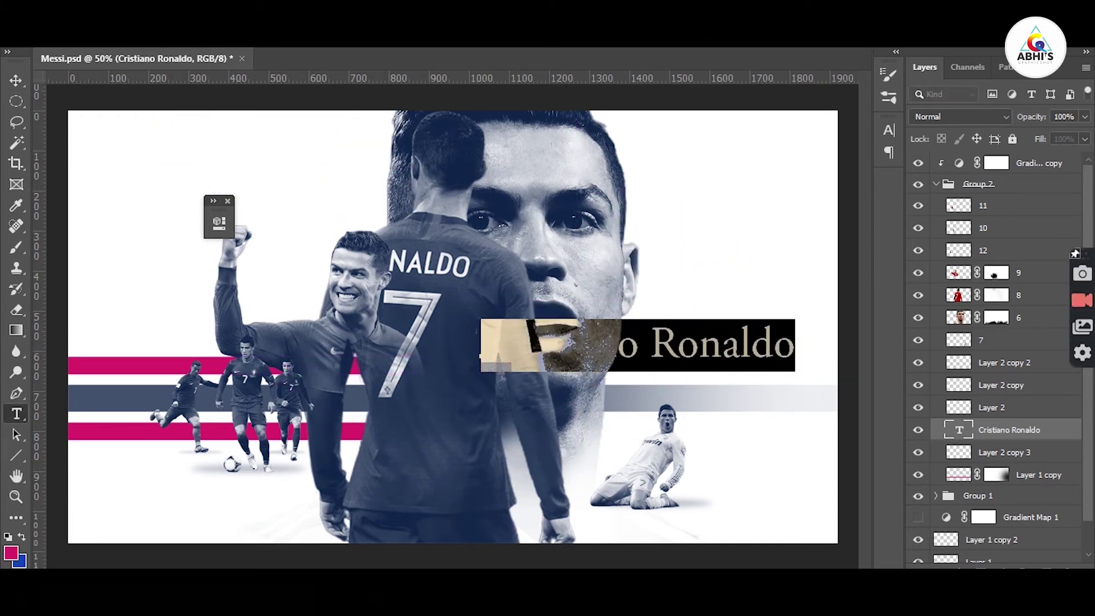
click(232, 37)
drag(454, 95, 435, 240)
scroll(435, 240, down, 9)
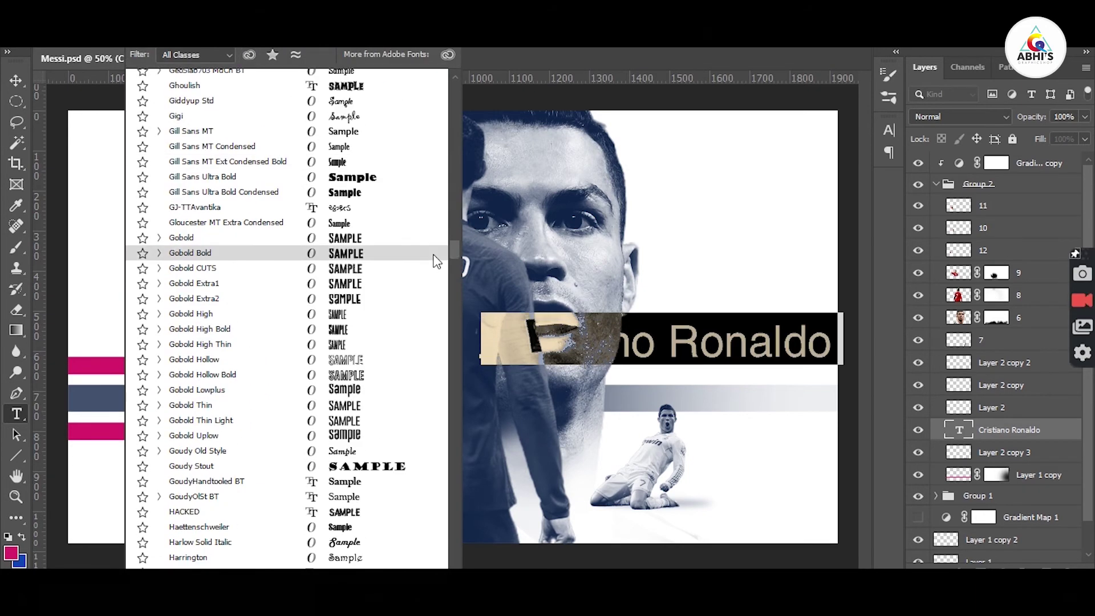
click(435, 255)
key(ctrl+t)
click(852, 122)
key(v)
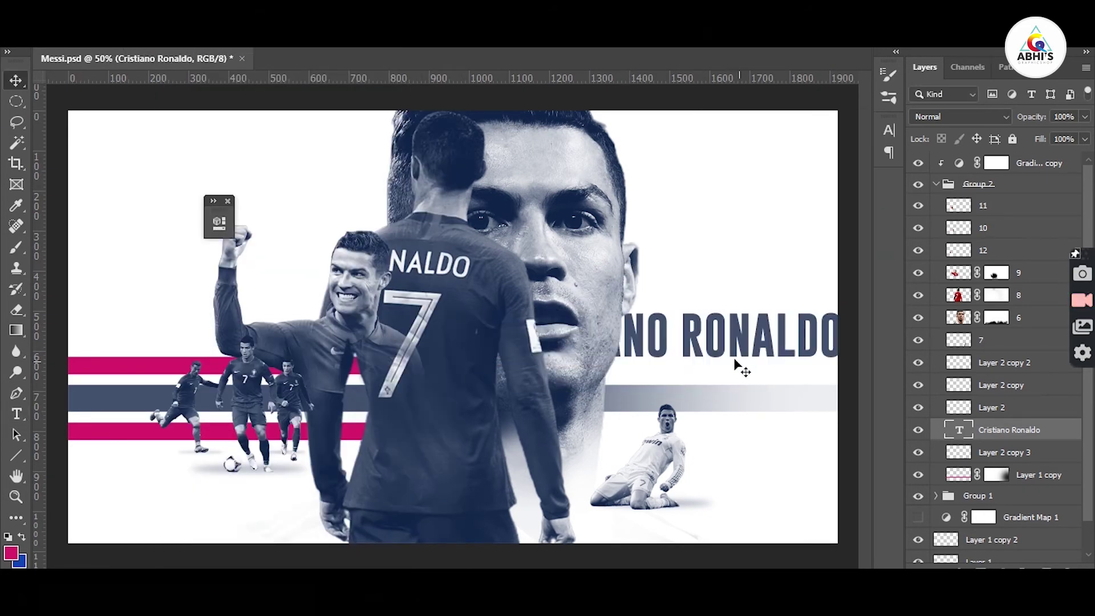
- Move the title to the poster's upper left area and break it so RONALDO sits on a second line
drag(734, 367, 413, 172)
double_click(376, 164)
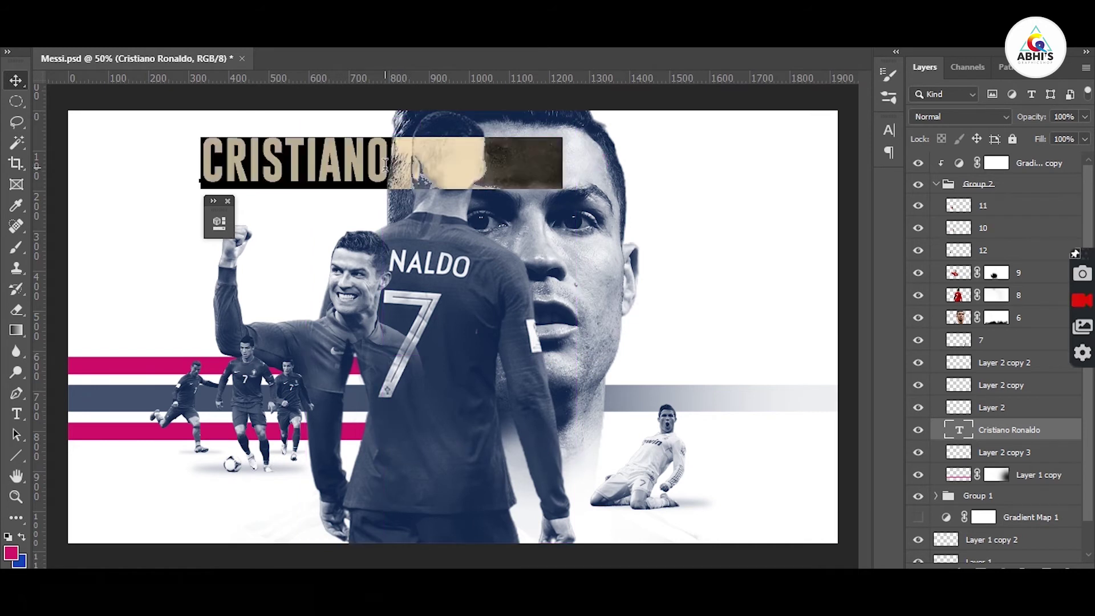
click(389, 164)
key(Return)
click(18, 80)
- Cut RONALDO out of the title and paste it as a separate text layer above the raised fist
double_click(240, 205)
click(227, 202)
double_click(228, 206)
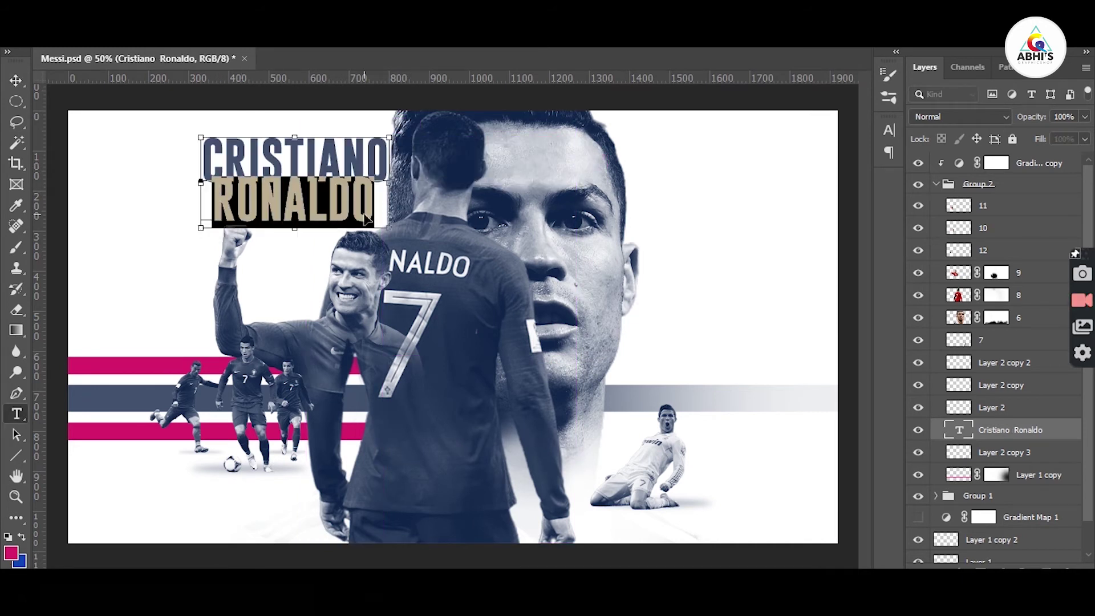
key(ctrl+x)
click(17, 413)
click(137, 274)
key(ctrl+v)
click(16, 80)
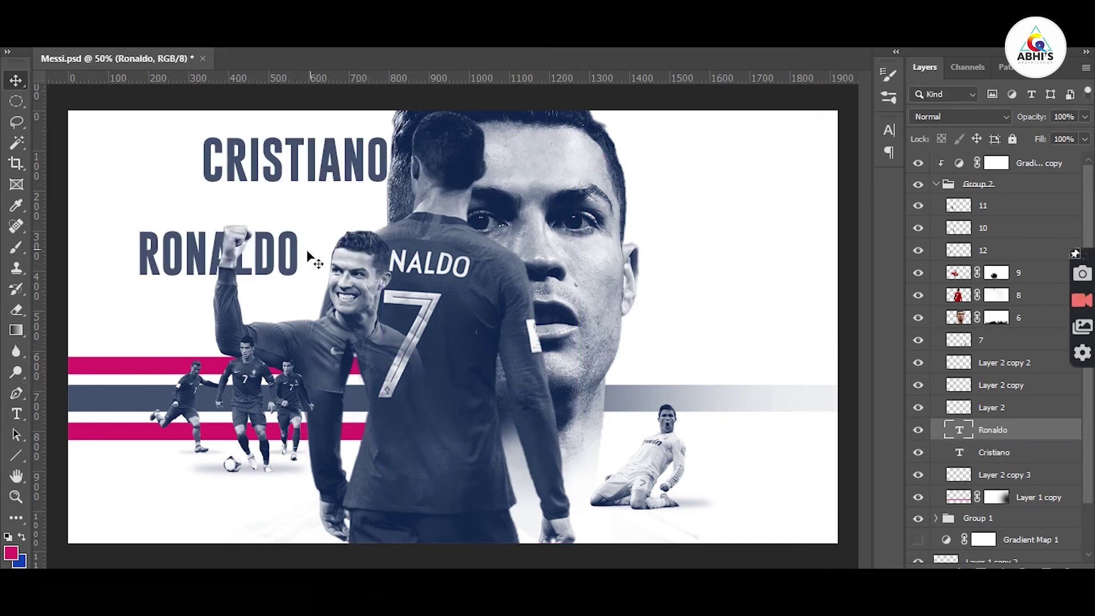
- Bring the RONALDO layer above the gradient map, scale it down slightly, and place it just above the navy stripe beside the large face
drag(293, 255, 776, 231)
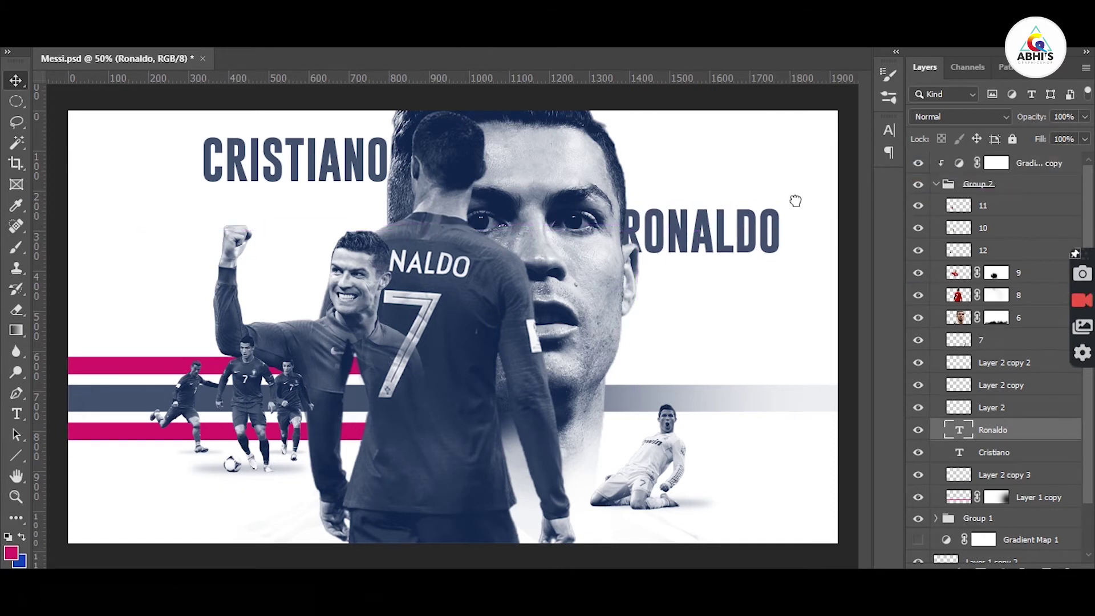
drag(1047, 429, 1026, 156)
drag(649, 225, 618, 277)
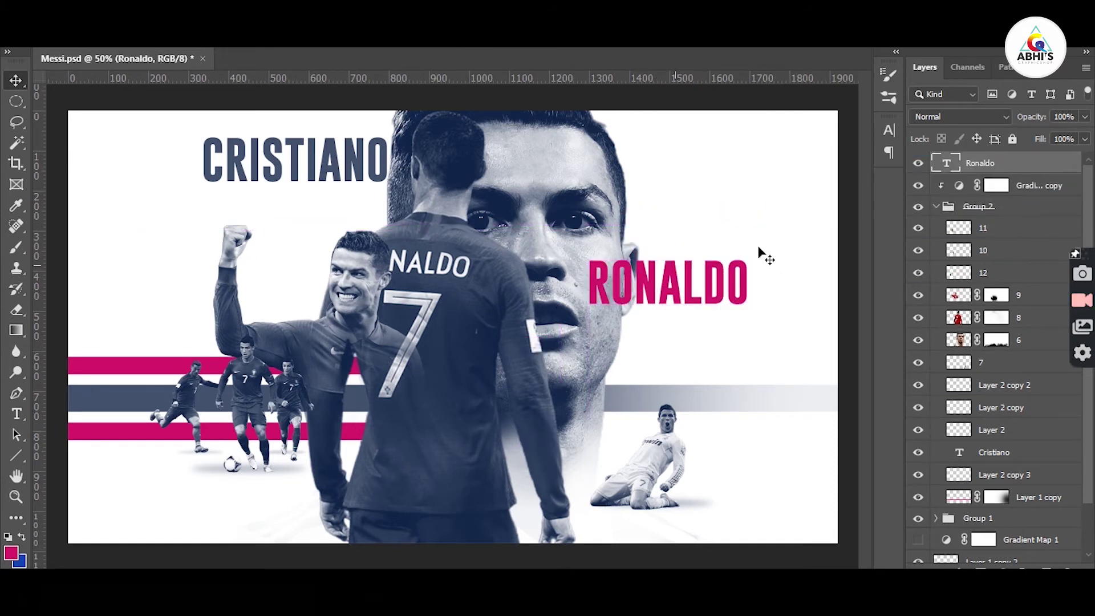
key(ctrl+t)
drag(750, 259, 731, 245)
drag(672, 287, 679, 366)
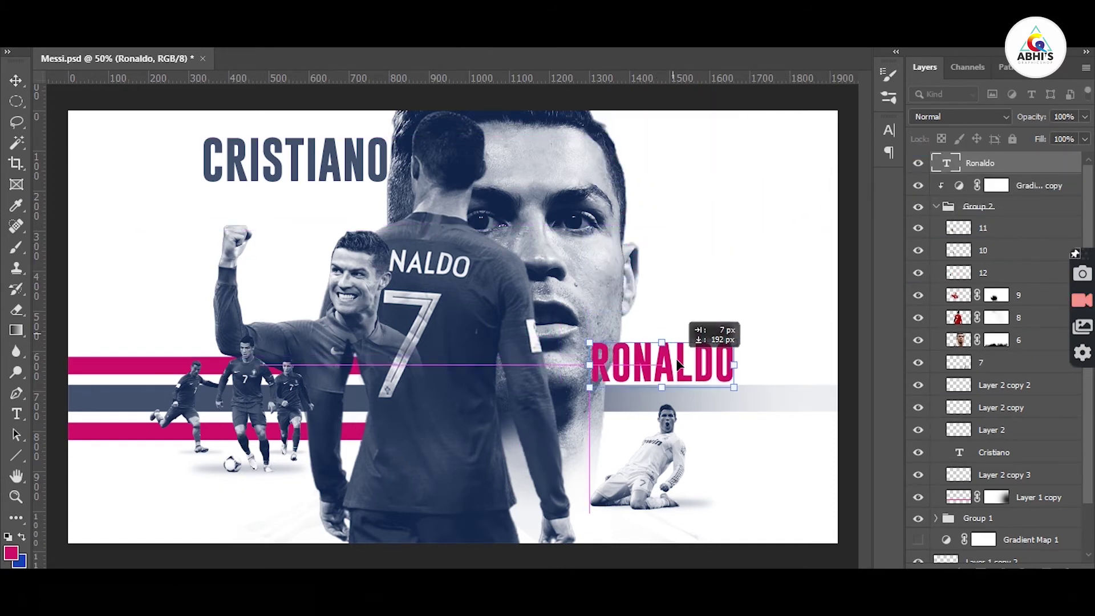
- Remove the trailing space after CRISTIANO and enlarge the word so it spans the upper poster behind the players
click(297, 166)
double_click(381, 166)
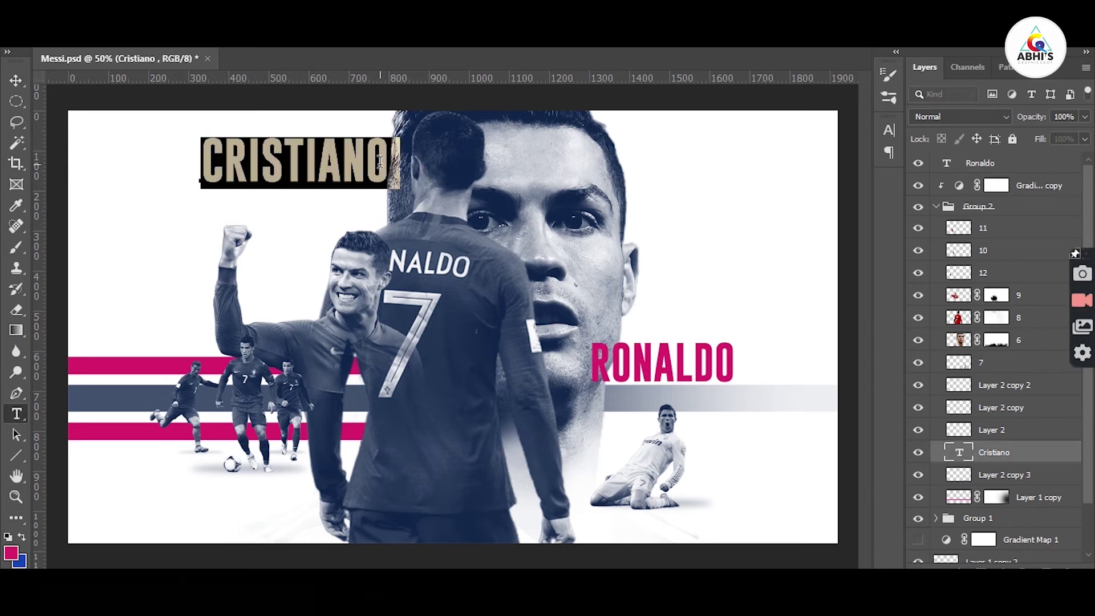
click(389, 161)
key(BackSpace)
click(16, 80)
drag(295, 180, 296, 187)
key(ctrl+t)
drag(390, 188, 807, 313)
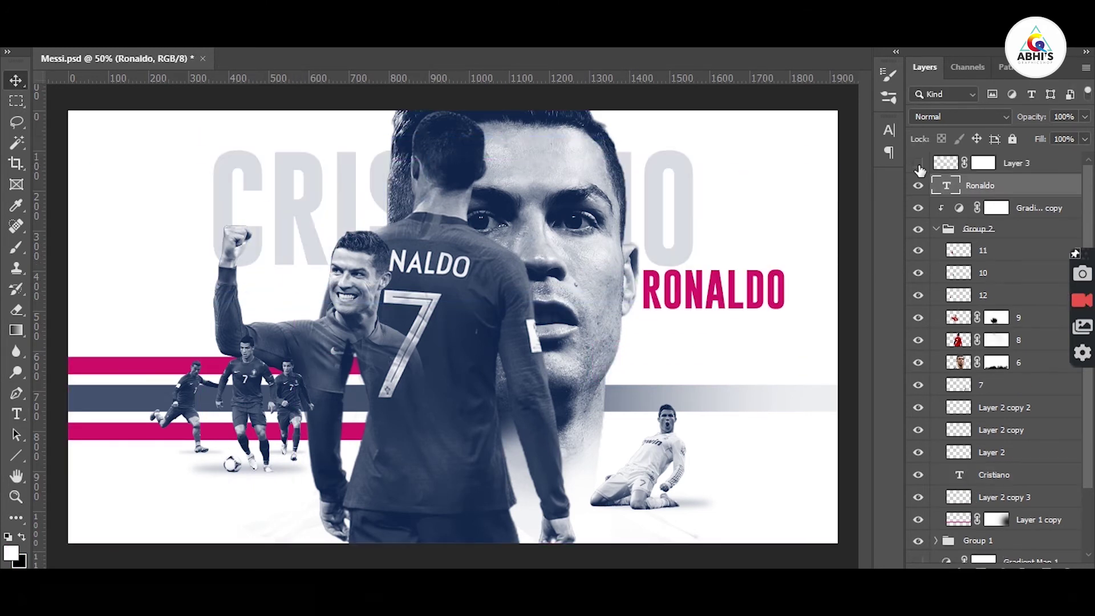
- Move the CRISTIANO text layer above the gradient map and load its letter shapes as a selection
scroll(958, 418, down, 2)
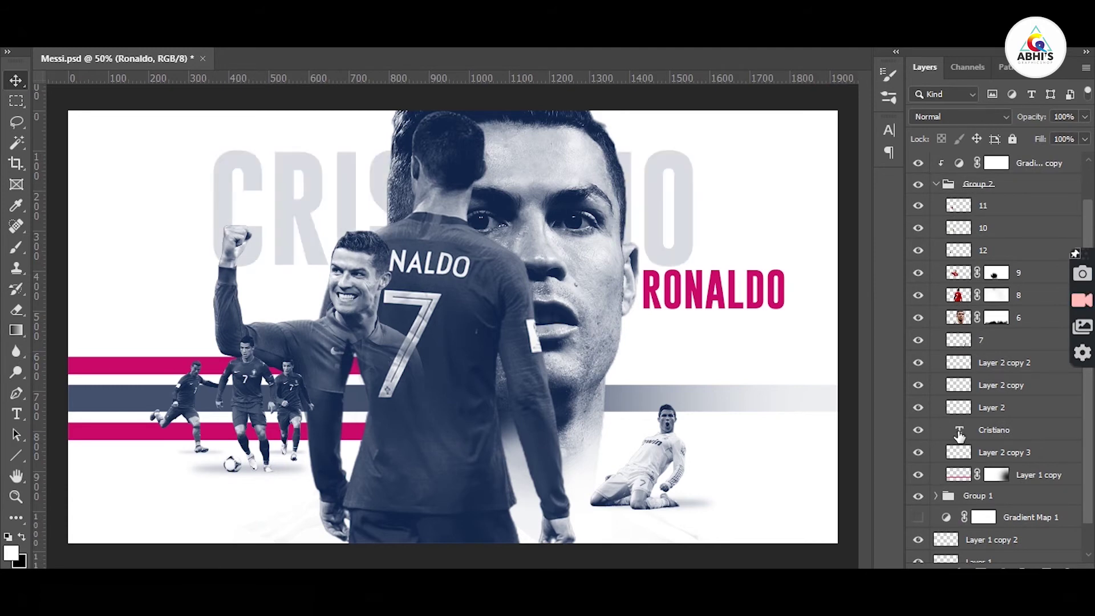
ctrl+click(959, 432)
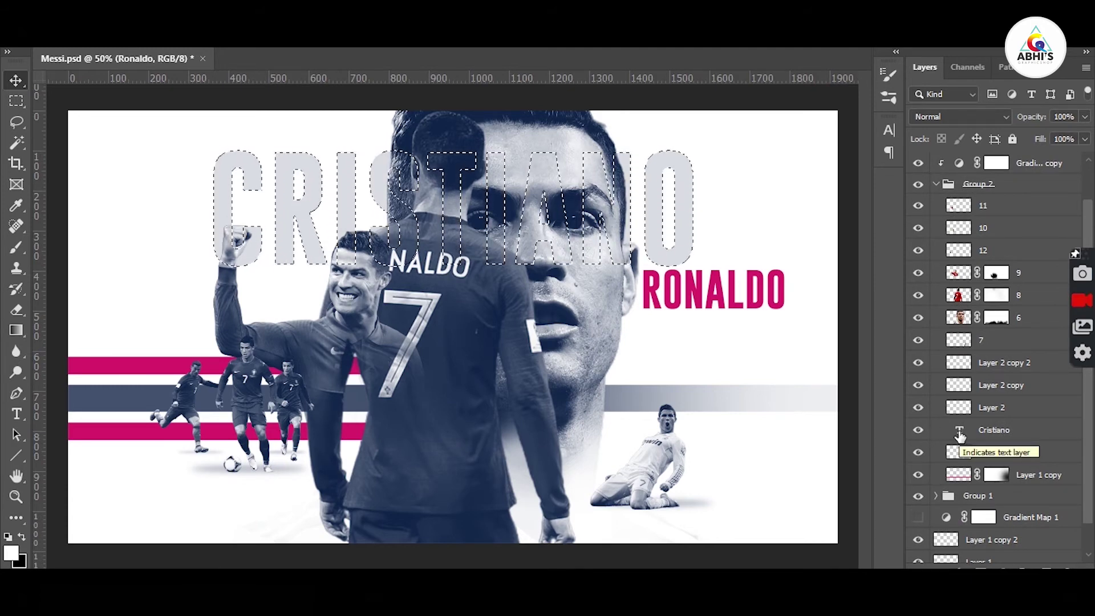
key(ctrl+d)
drag(1036, 429, 995, 153)
mouse_move(612, 219)
mouse_down()
mouse_move(630, 219)
mouse_move(613, 212)
mouse_up()
ctrl+click(945, 164)
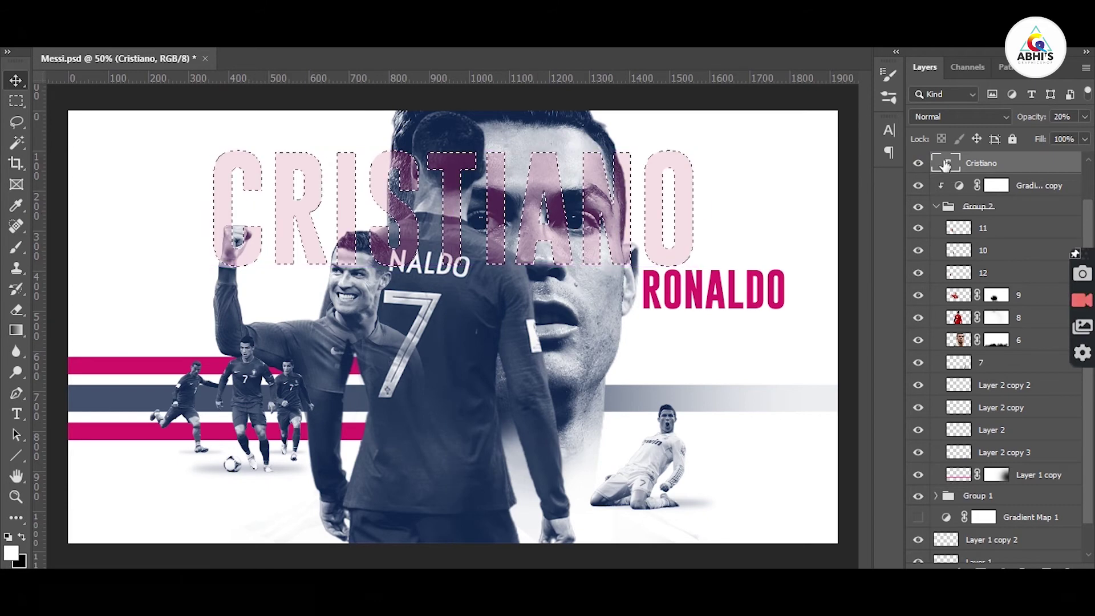
- Stroke the selected letters in white on a new layer and move the CRISTIANO text layer back into Group 2 among the shadow layers
click(1046, 573)
click(86, 9)
mouse_move(61, 8)
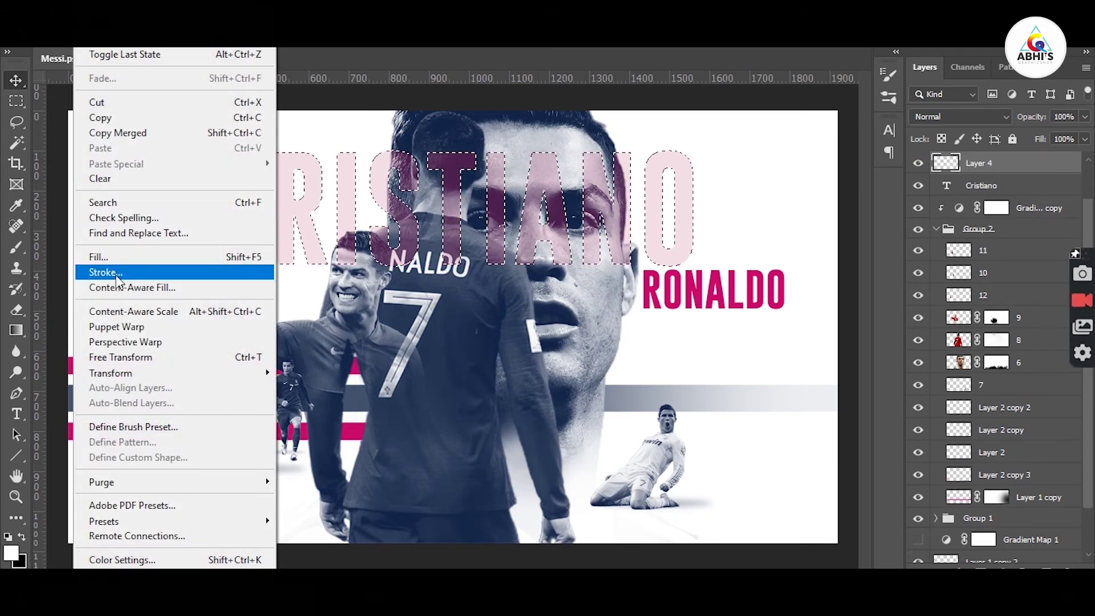
click(117, 273)
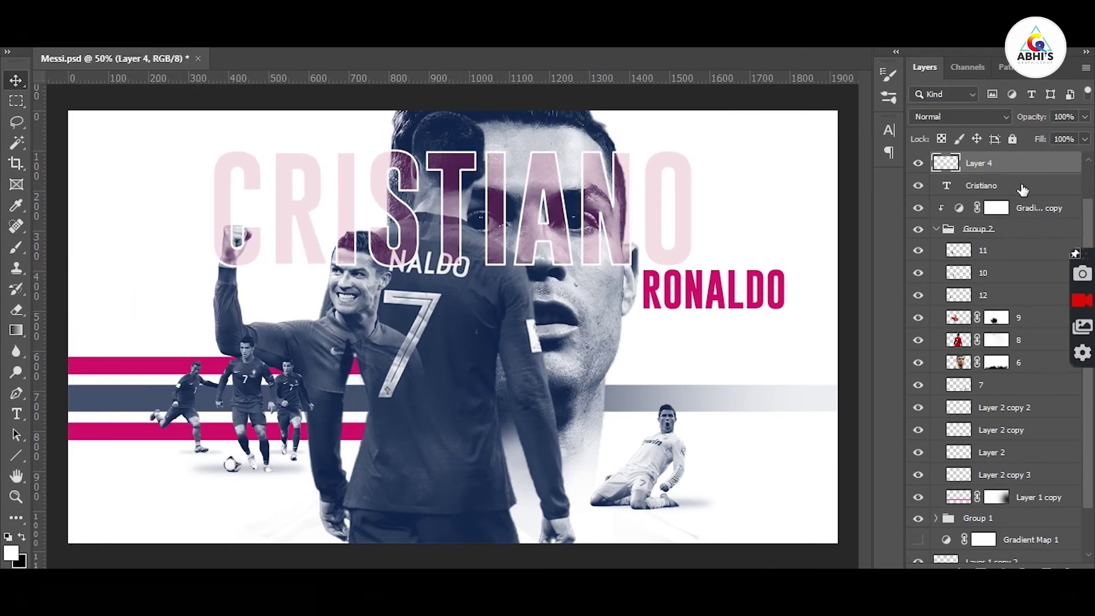
drag(1023, 189, 993, 442)
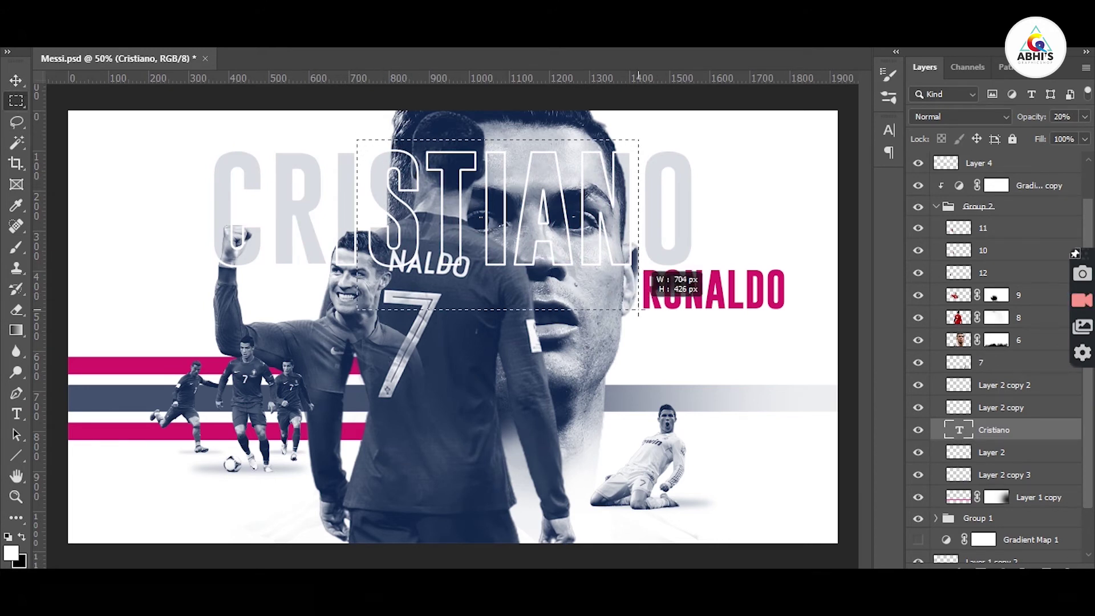
- Mask the white outline layer down to the middle letters of CRISTIANO and select everything outside the back-facing player
drag(638, 309, 639, 310)
click(1011, 165)
click(981, 573)
ctrl+click(958, 318)
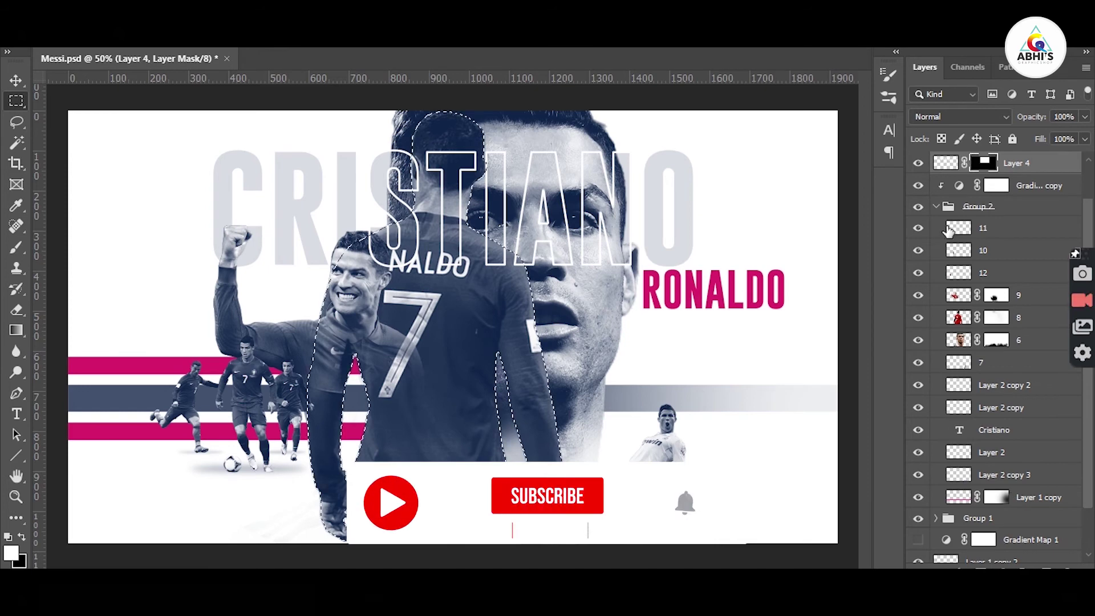
key(ctrl+shift+i)
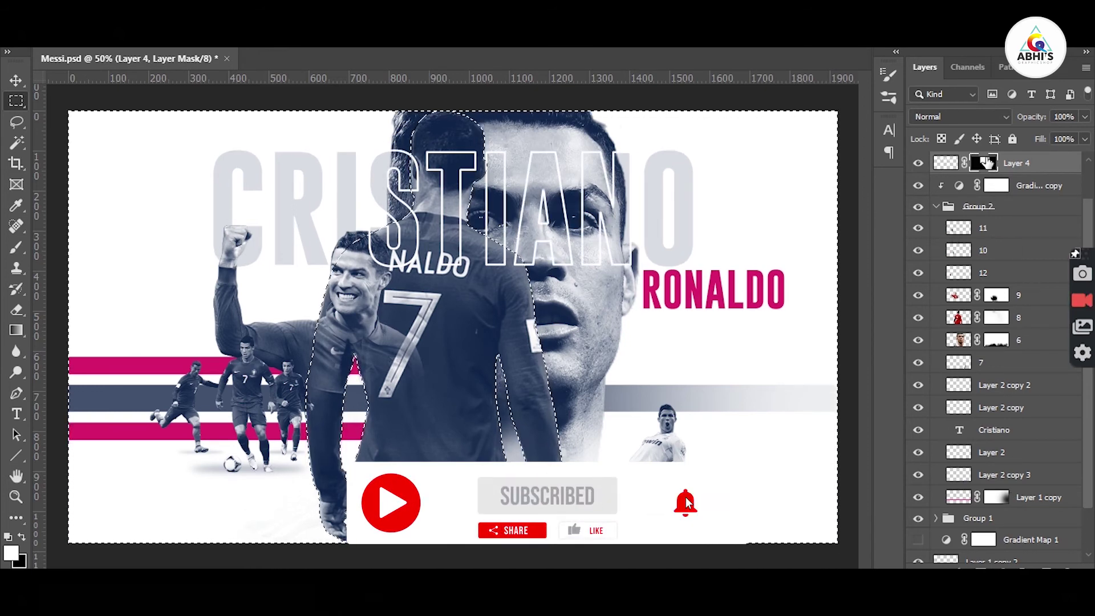
key(alt+BackSpace)
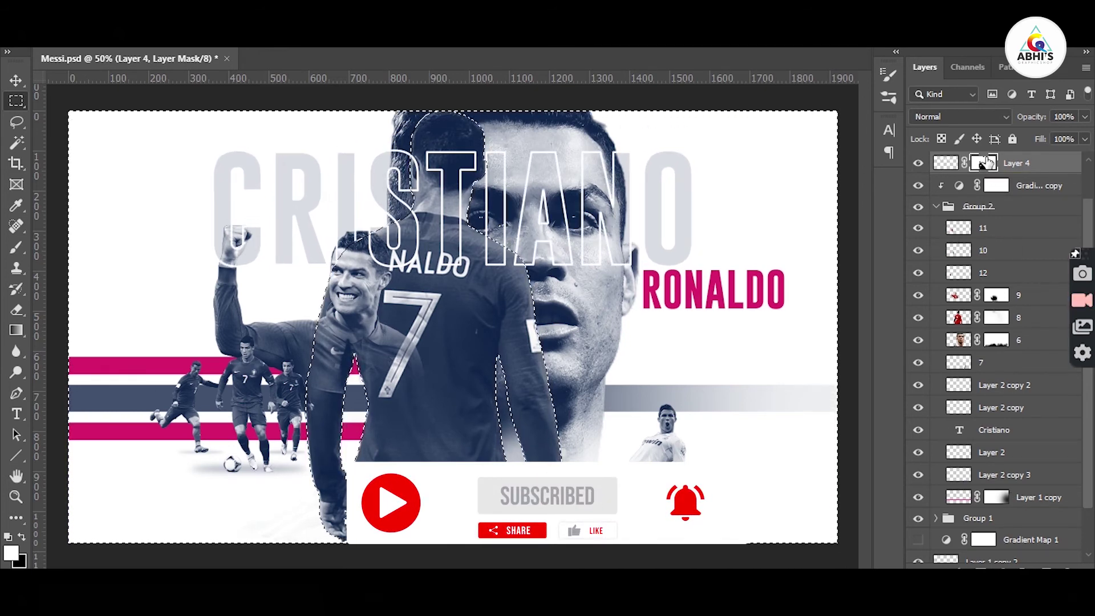
key(ctrl+i)
key(b)
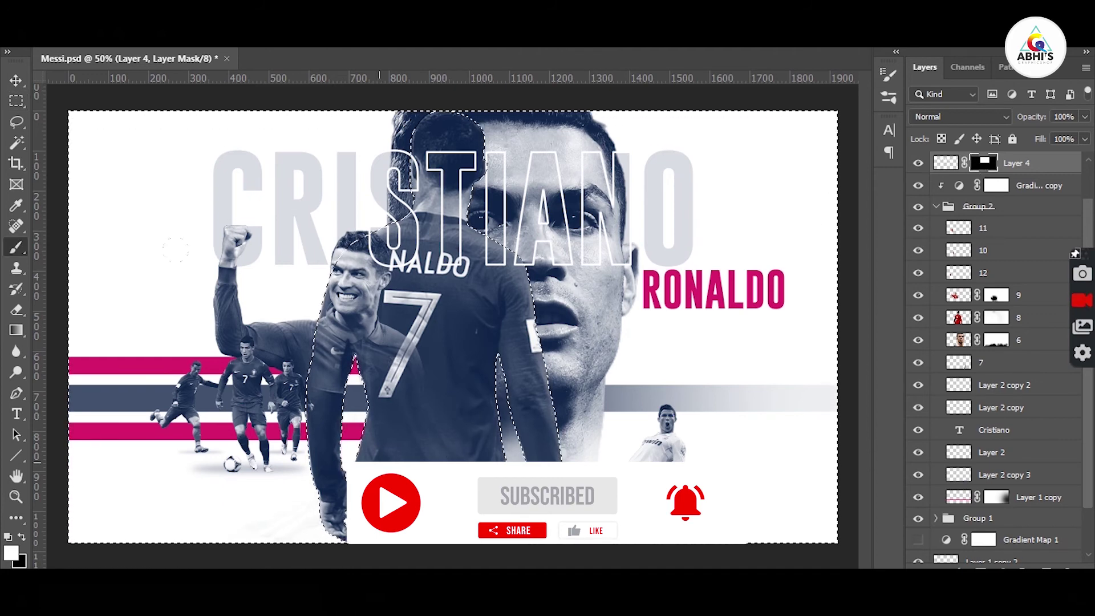
- Invert the selection and hide the white outline over the back-facing player in the layer's mask, leaving nothing selected
key(ctrl+shift+i)
key(ctrl+BackSpace)
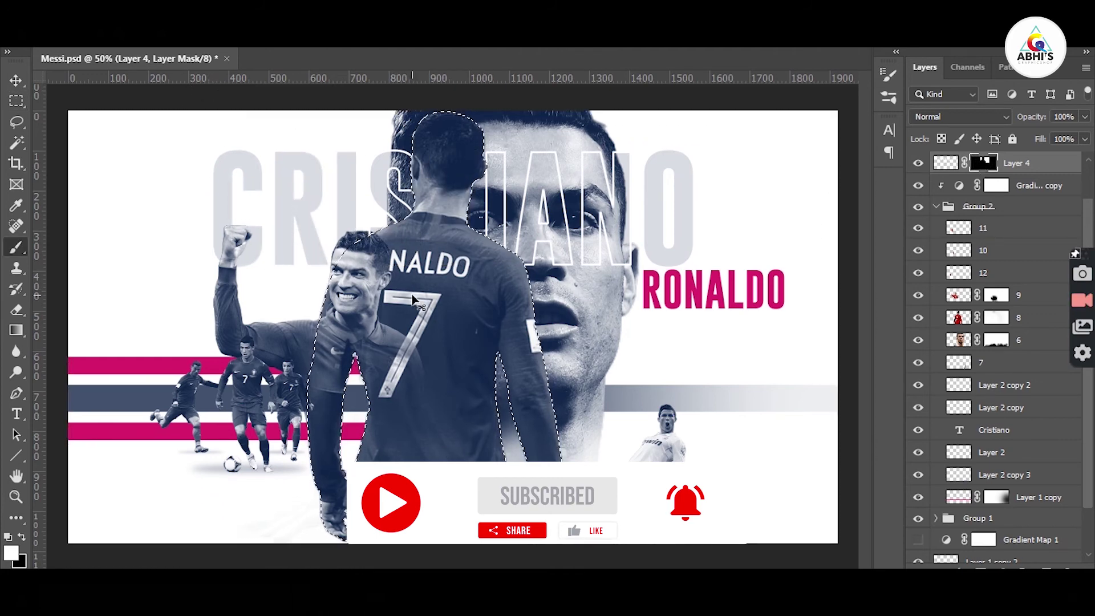
key(ctrl+d)
- Move RONALDO upward beside the large face so that it overlaps the final O of CRISTIANO
click(16, 81)
drag(230, 294, 234, 296)
drag(255, 246, 258, 247)
drag(237, 301, 243, 304)
drag(695, 278, 723, 217)
- Mask out the part of CRISTIANO behind RONALDO, using a rectangular selection around RONALDO that reaches the poster's right edge
click(23, 103)
drag(672, 185, 851, 232)
click(992, 186)
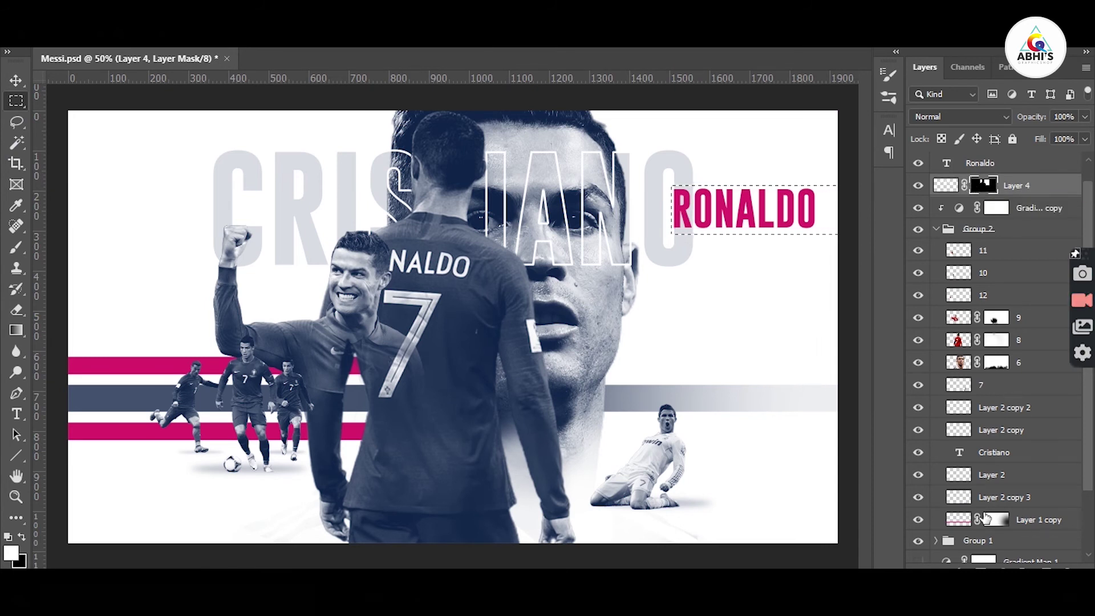
click(1000, 454)
click(981, 572)
key(ctrl+z)
key(ctrl+shift+i)
click(982, 572)
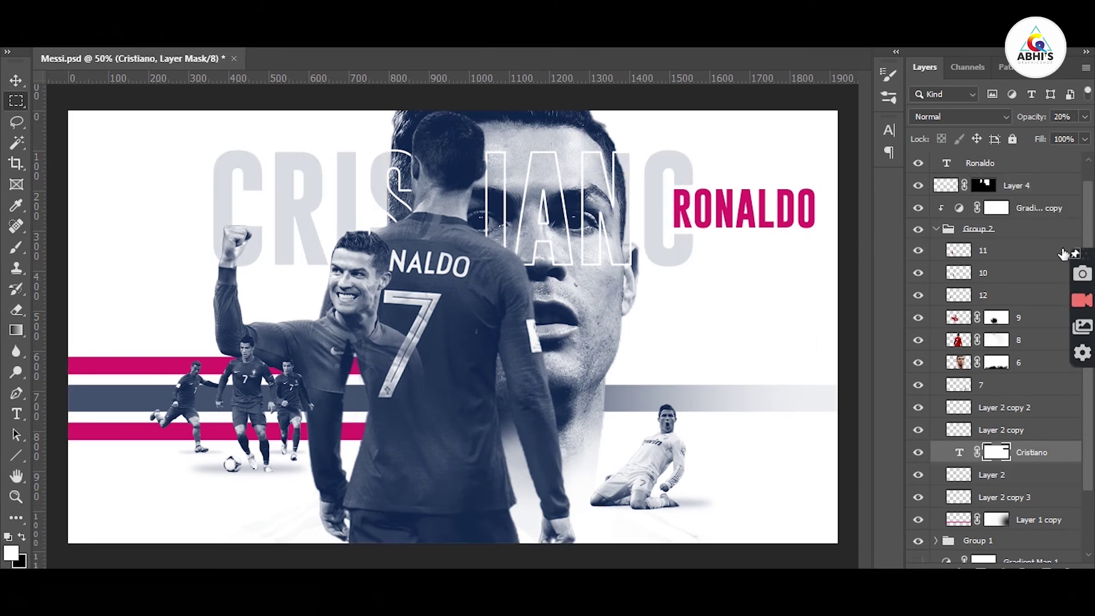
click(753, 216)
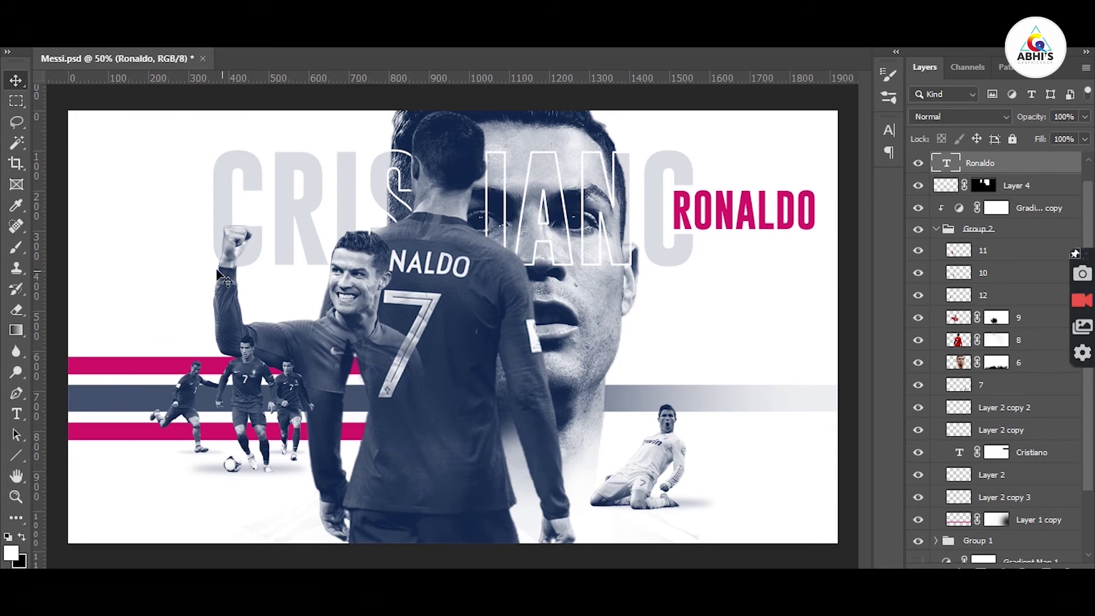
- Move the lower magenta stripe down to the poster's bottom right, running from behind the back-facing player to the edge
drag(121, 429, 482, 535)
key(ctrl+z)
drag(169, 452, 538, 525)
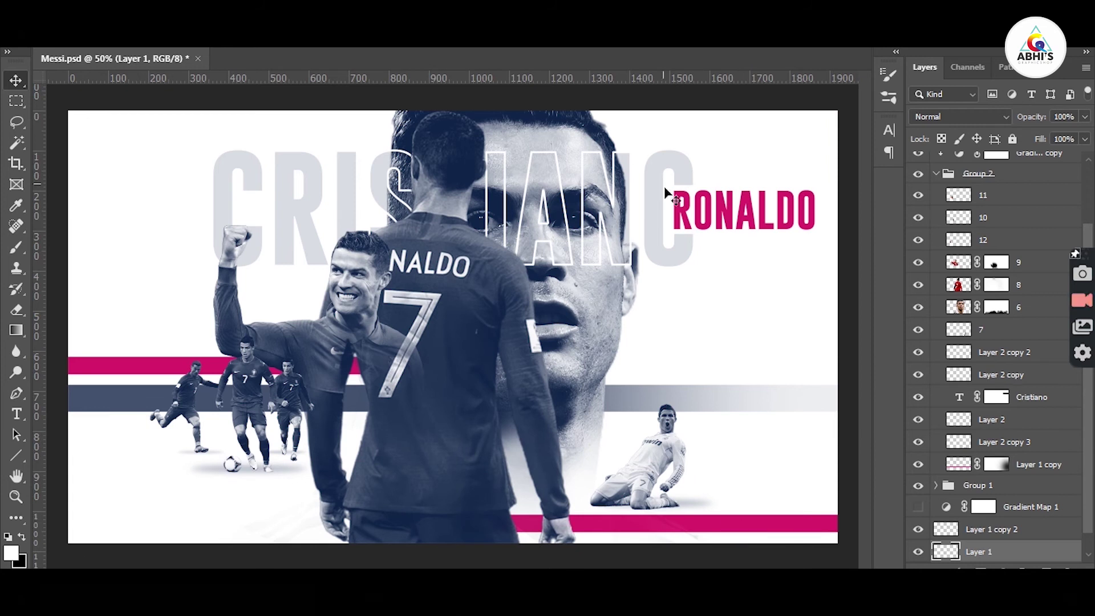
- Add the text "abhisgraphivshop" below the small players and set its font to Asmelina Harley
click(130, 504)
text(ABHISGRAPHY)
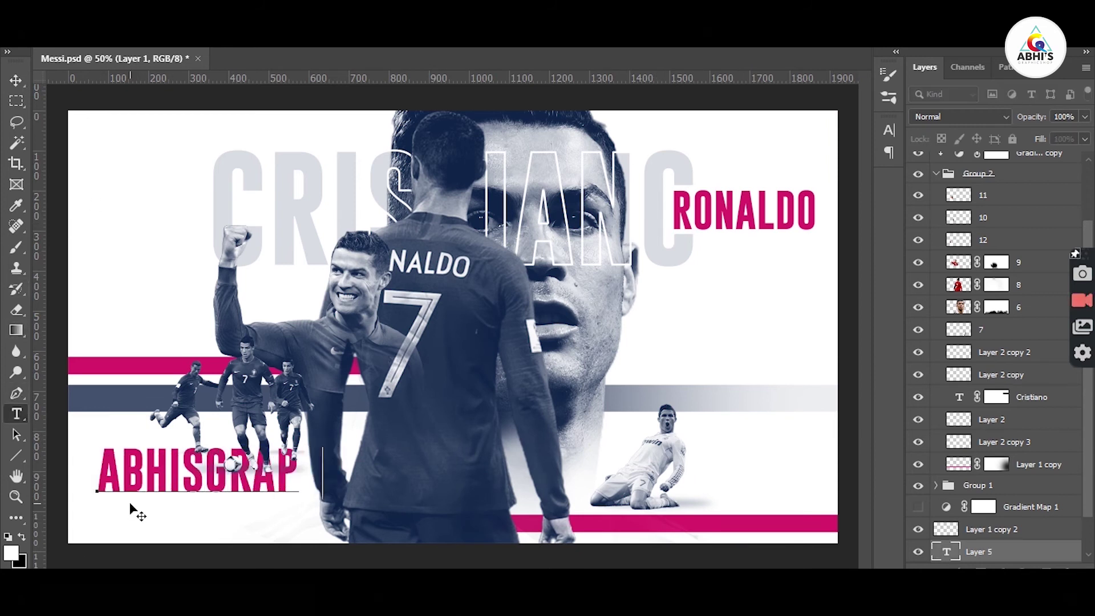
key(ctrl+a)
key(ctrl+t)
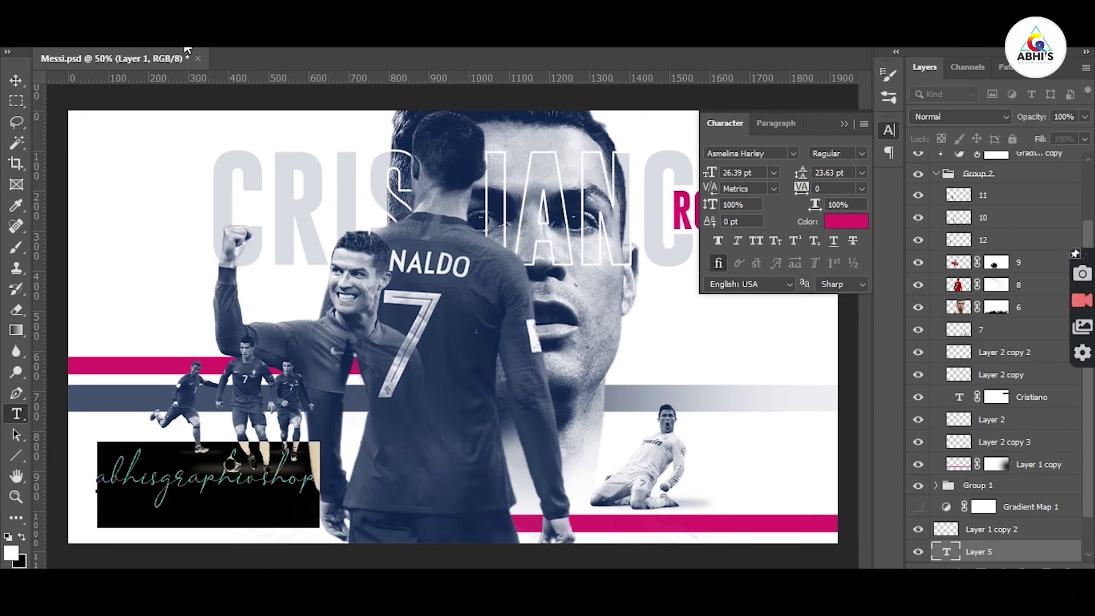
key(ctrl+Return)
click(845, 124)
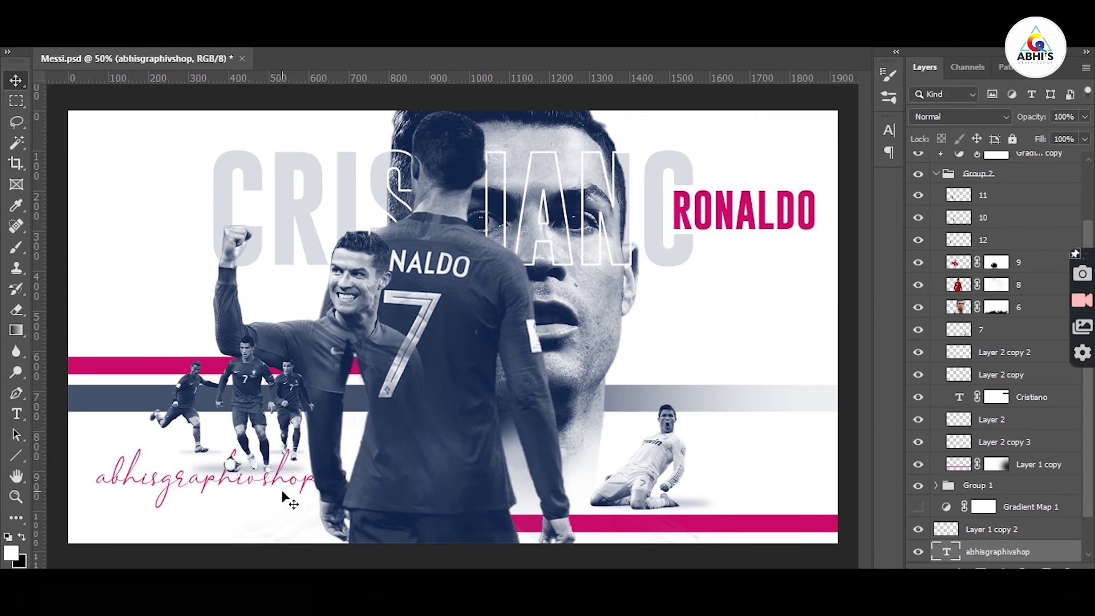
- Scale down the abhisgraphivshop signature and place it beside the large face, just above the navy stripe
drag(284, 492, 791, 379)
key(ctrl+t)
drag(831, 337, 735, 372)
mouse_move(721, 368)
mouse_down()
mouse_move(706, 377)
mouse_move(721, 376)
mouse_up()
scroll(992, 201, up, 7)
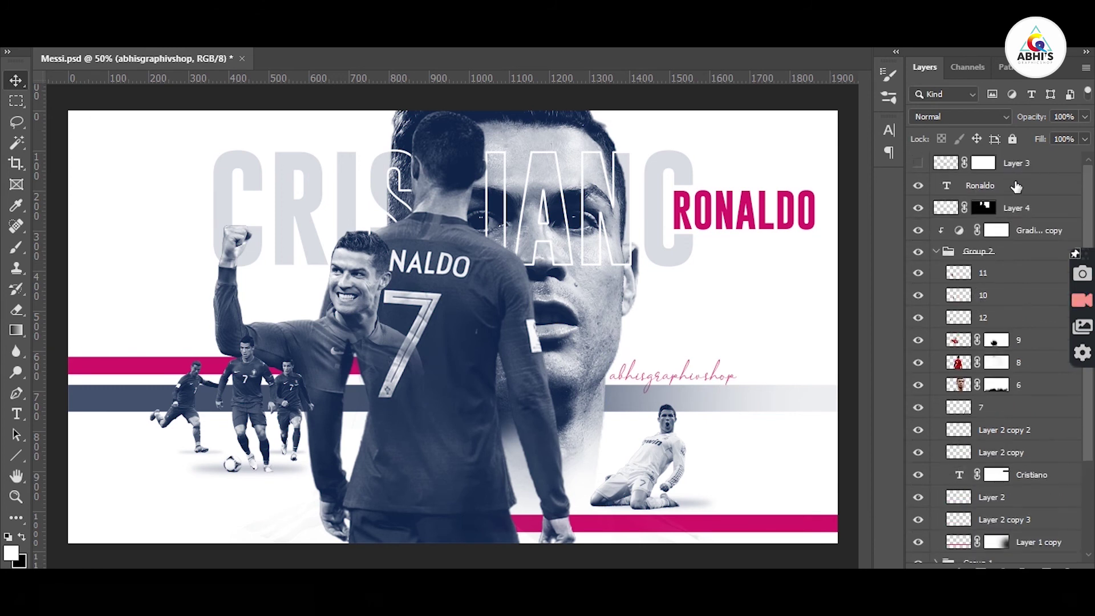
scroll(1005, 208, down, 8)
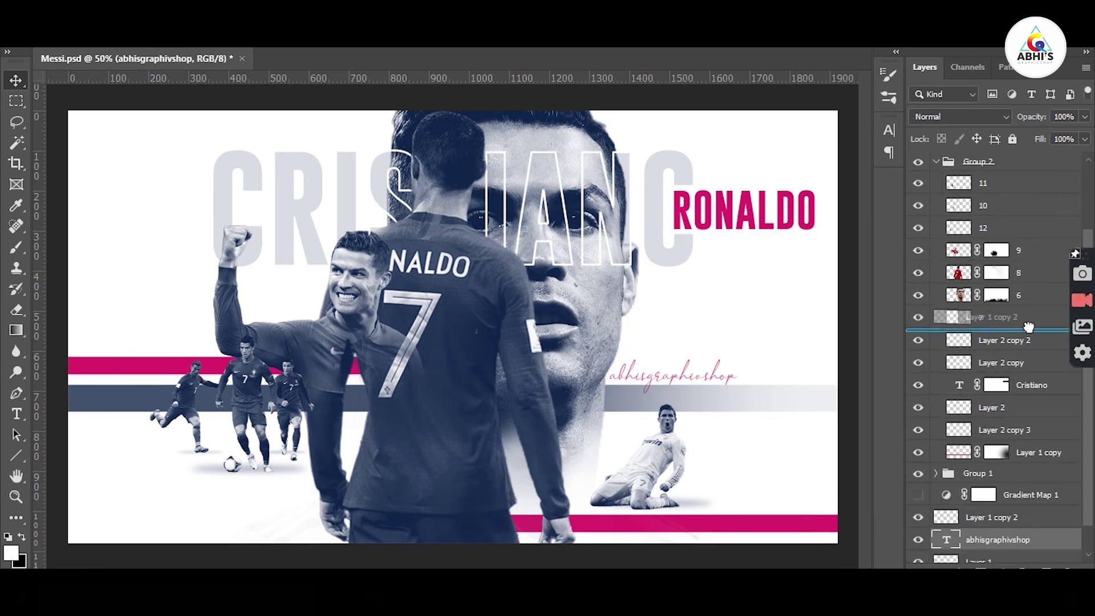
drag(1029, 326, 1008, 220)
key(ctrl+z)
key(ctrl+z)
- Move the abhisgraphivshop text layer into Group 2, directly beneath layer 7
drag(1024, 541, 1025, 324)
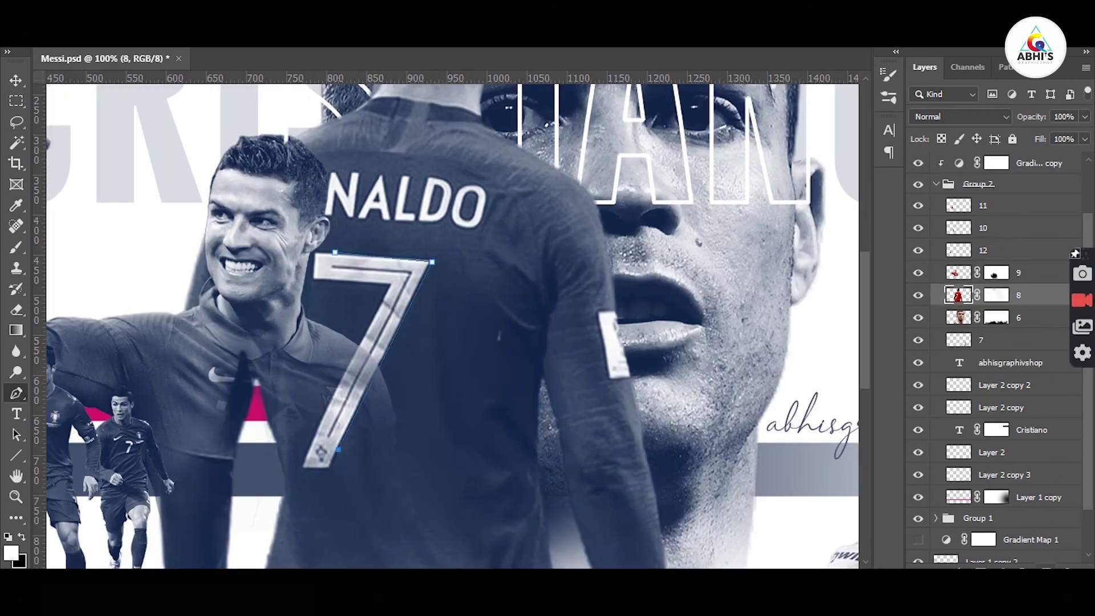
- Create a new layer above layer 8 and try stroking the work path along the jersey number 7
key(ctrl+shift+alt+n)
click(1001, 73)
right_click(958, 93)
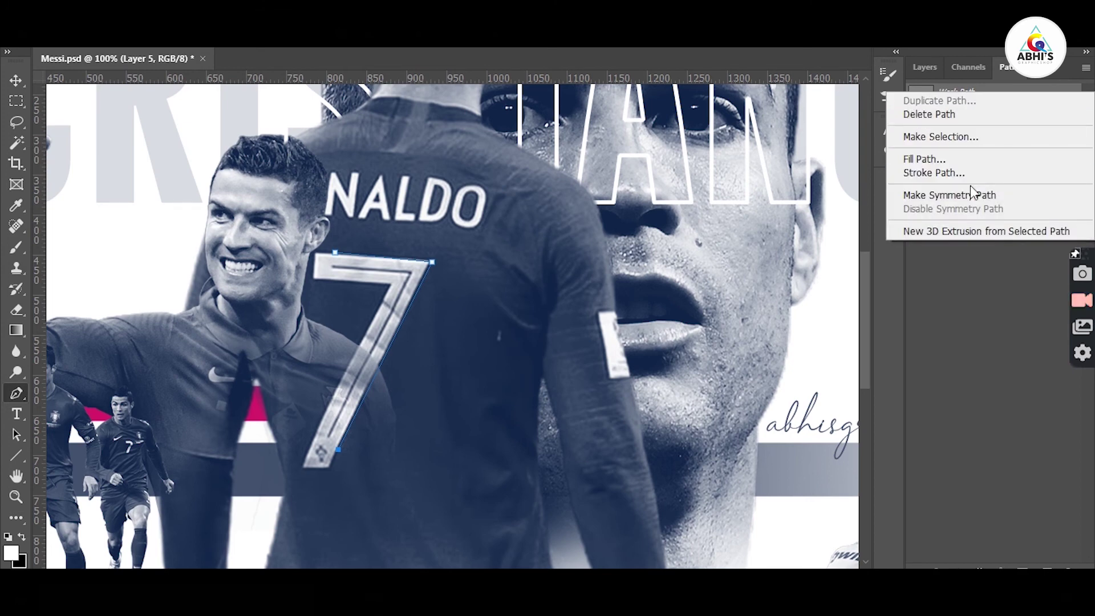
click(964, 173)
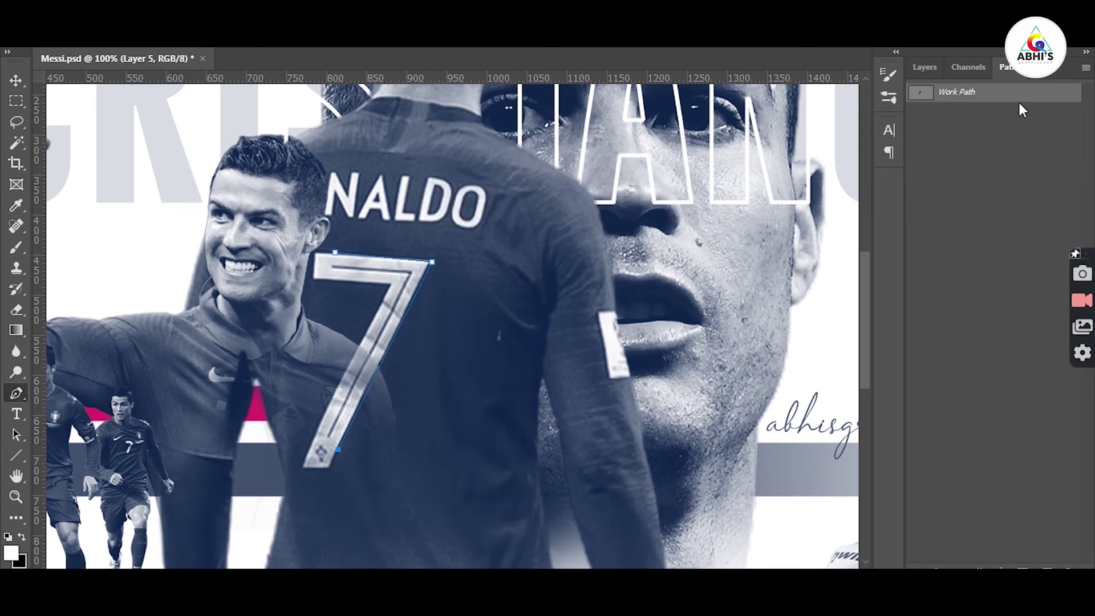
right_click(1019, 103)
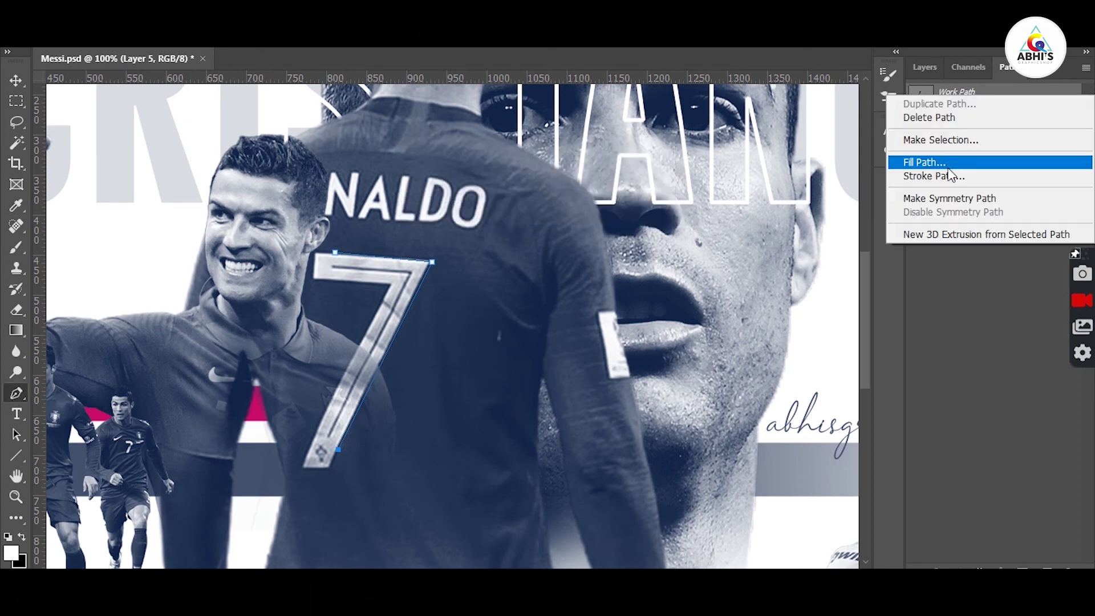
click(924, 172)
click(534, 177)
click(507, 213)
click(647, 182)
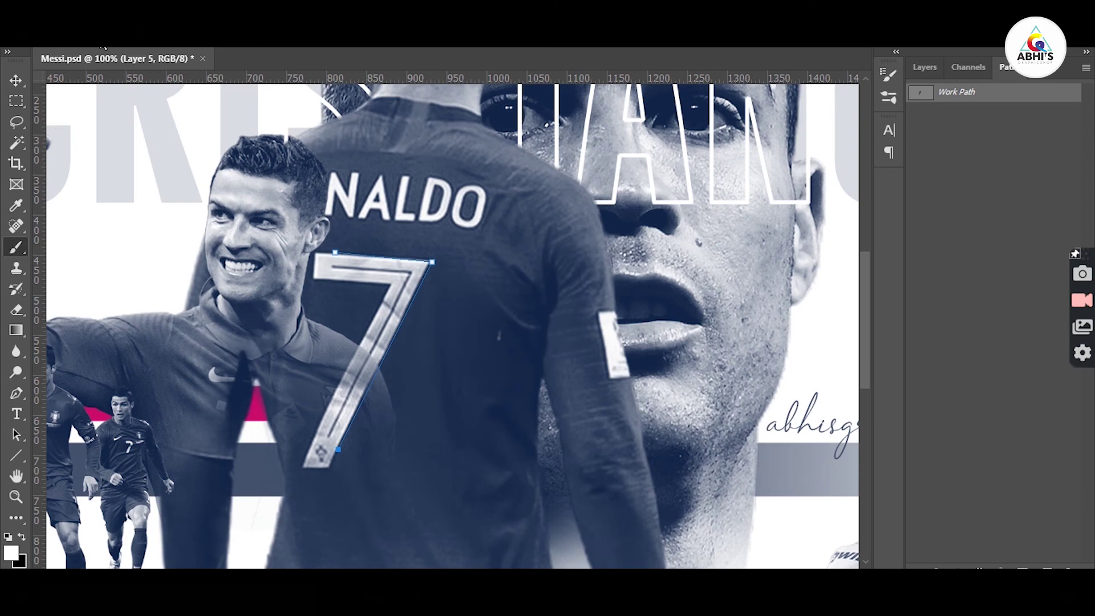
- Stroke the work path along the jersey's 7 on Layer 5 with a smaller brush and deselect the path
click(104, 45)
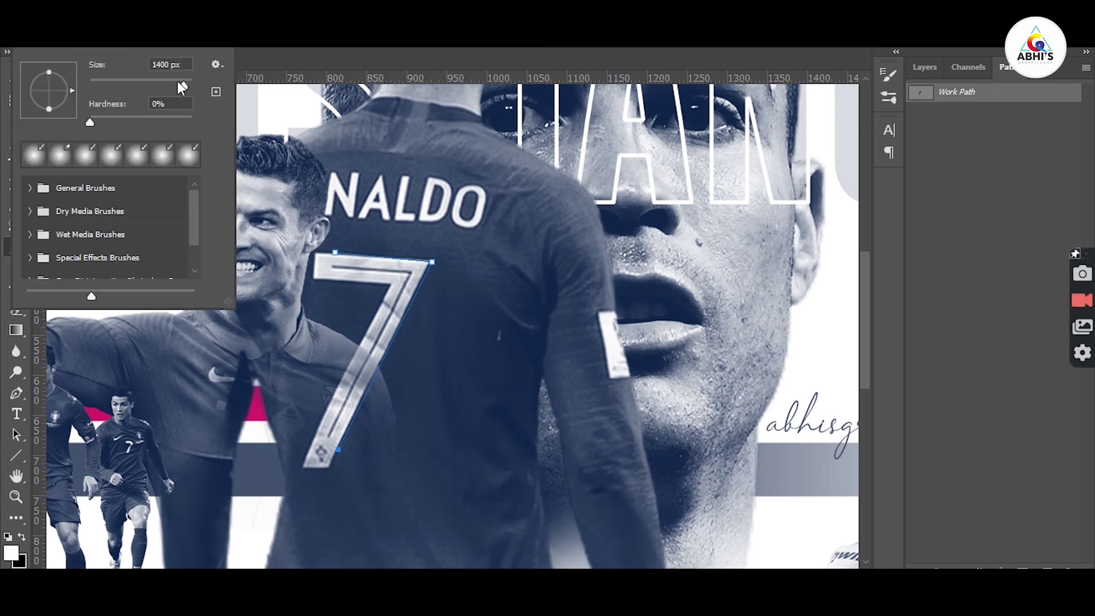
right_click(997, 93)
click(966, 173)
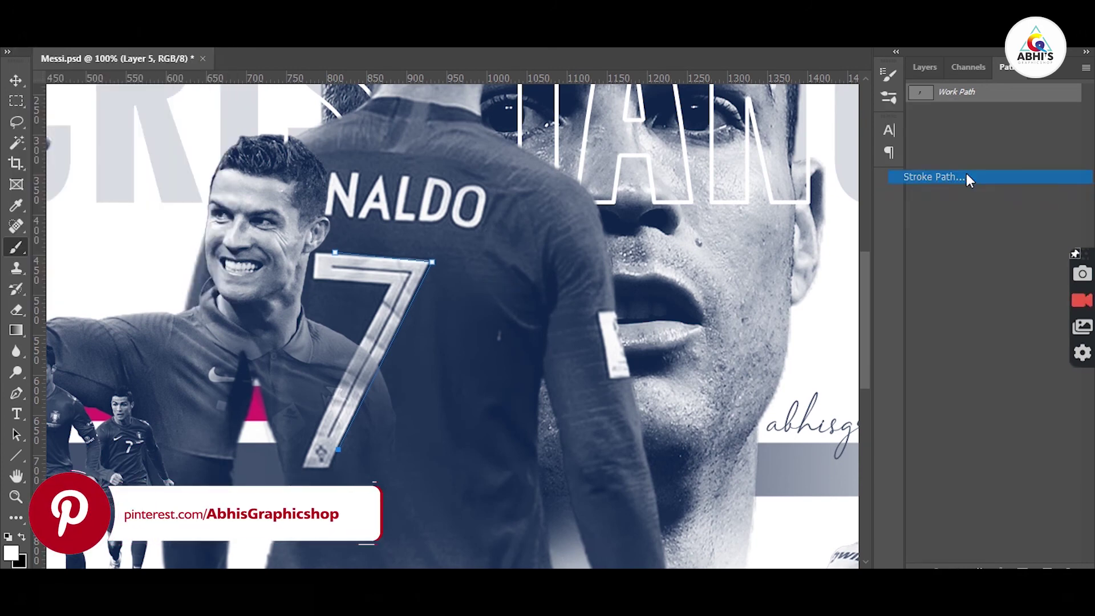
click(924, 67)
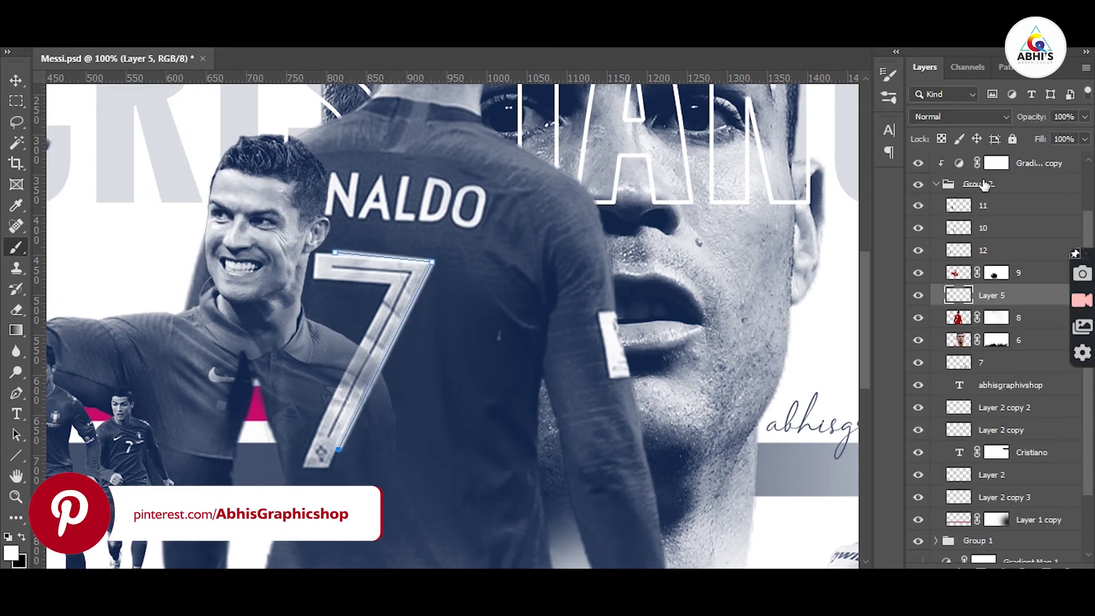
click(1006, 67)
click(970, 160)
click(924, 68)
- Move Layer 5 out of Group 2 to just above the clipped Gradient Map copy layer
key(ctrl+minus)
key(ctrl+minus)
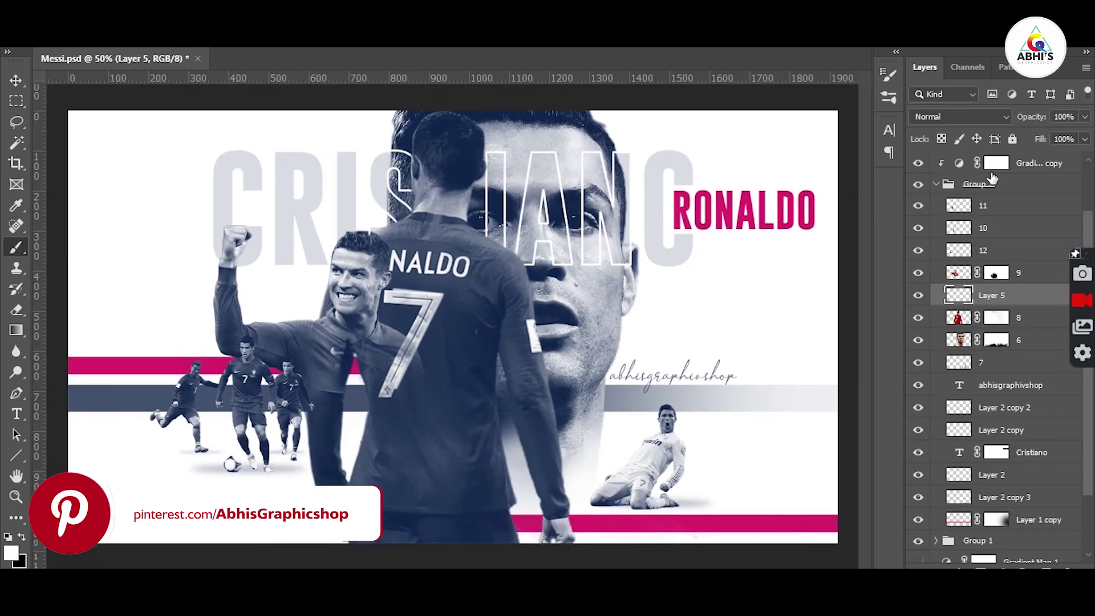
drag(1021, 297, 1007, 162)
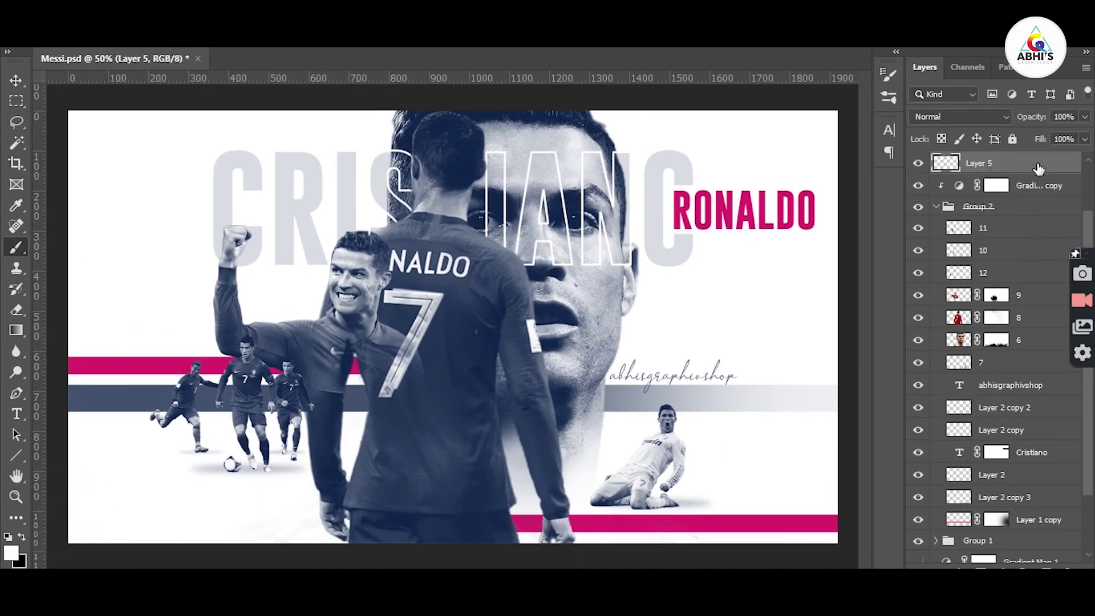
- Give Layer 5 a Color Overlay in the magenta of the stripes, #cb0a69
double_click(1038, 166)
click(509, 357)
click(854, 198)
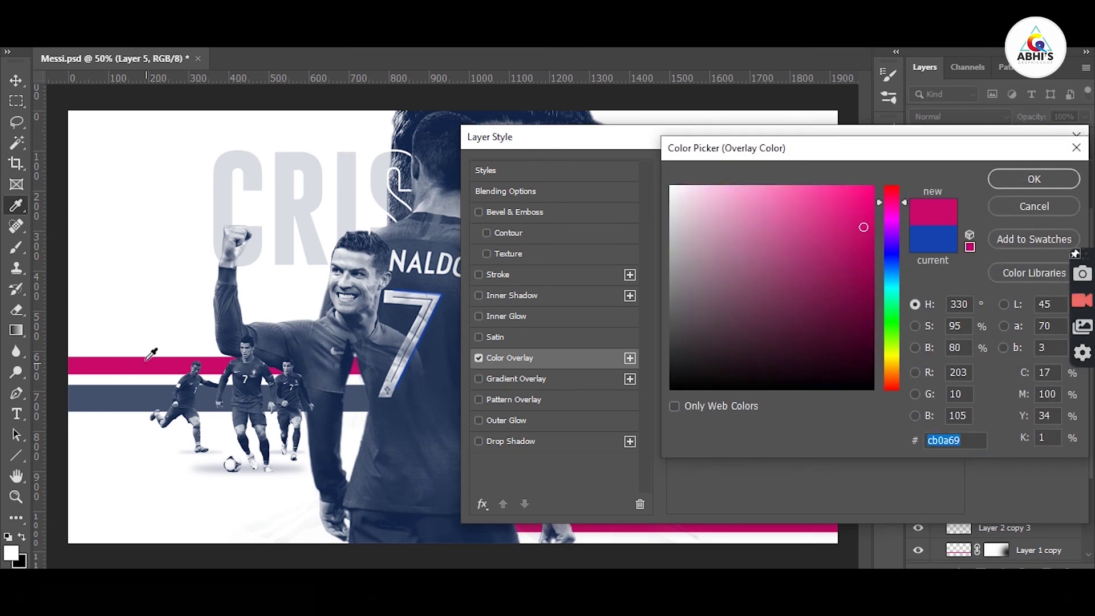